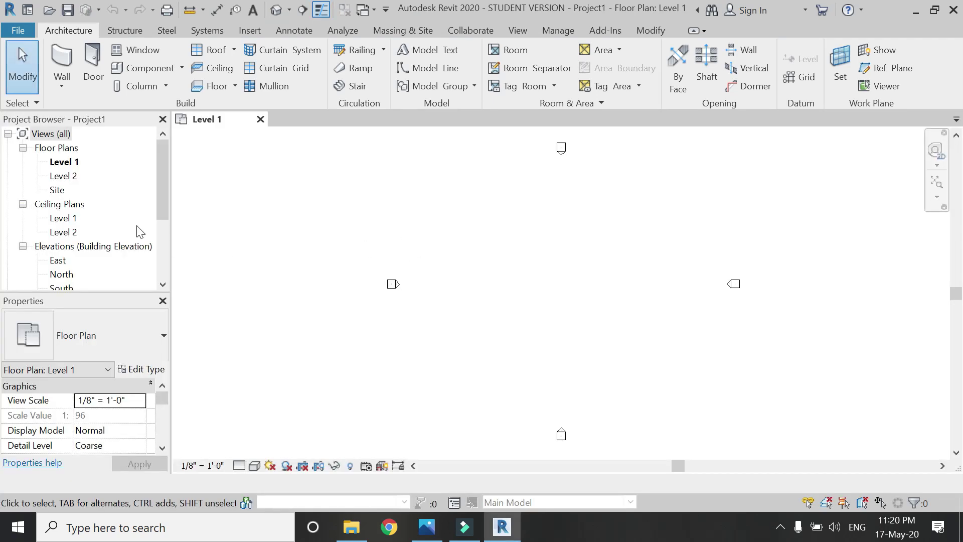
Step: On Level 2, sketch a rectangular footprint for a Generic 12" roof
double_click(73, 177)
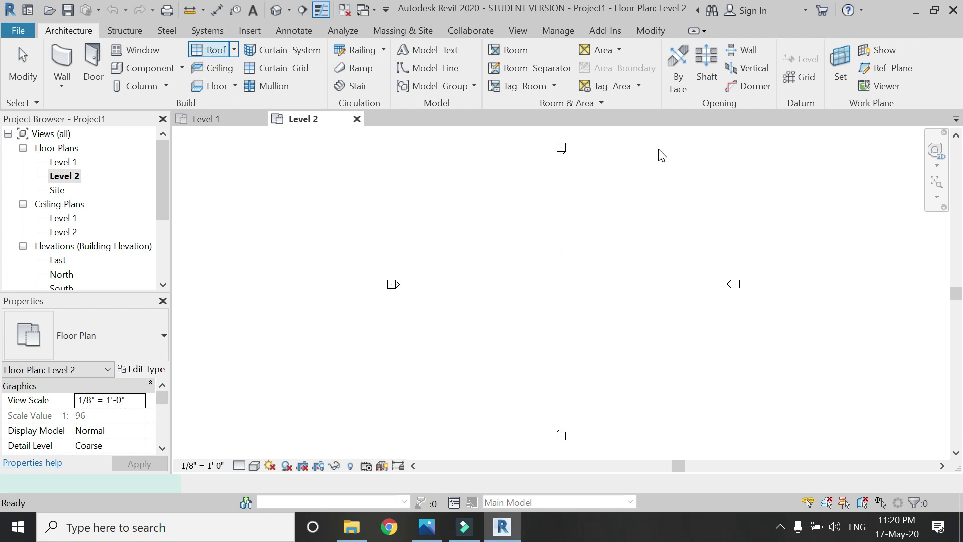
click(732, 53)
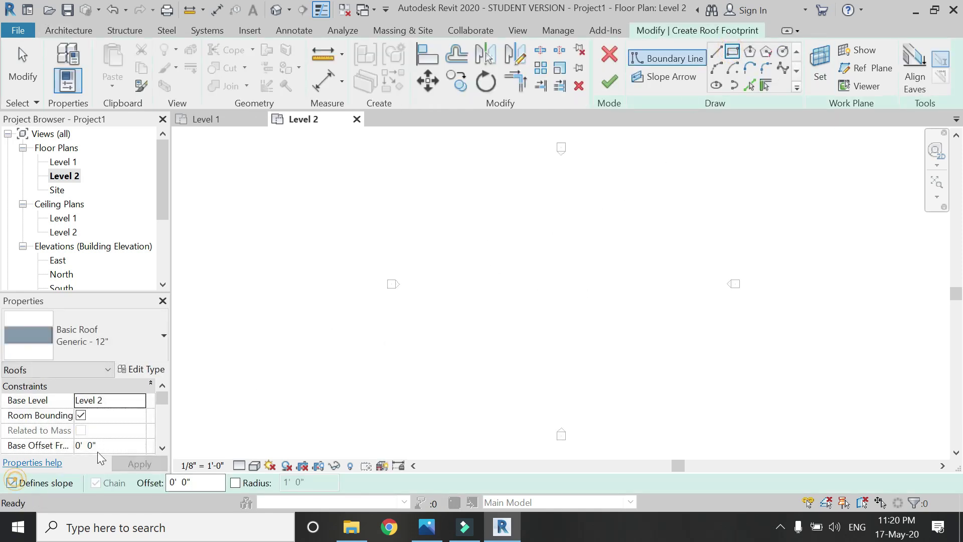
click(448, 229)
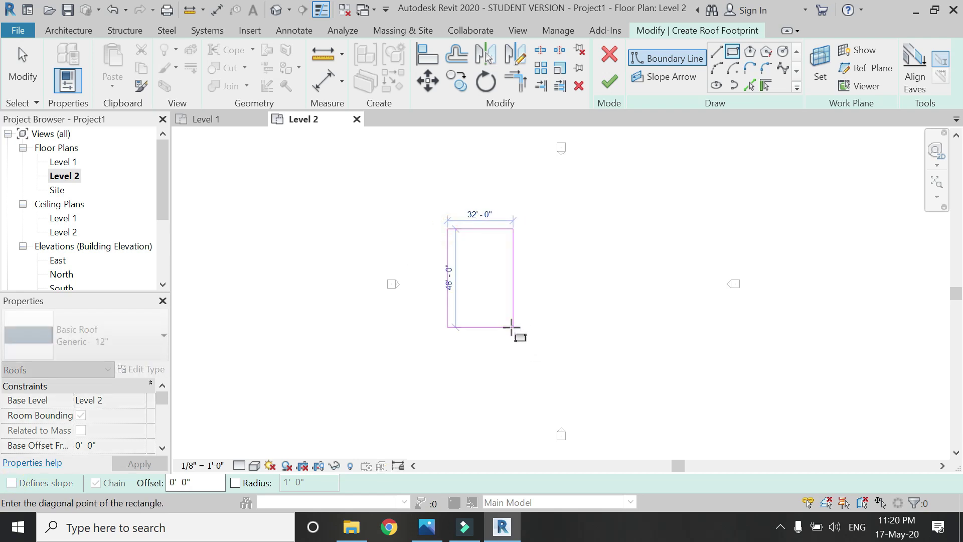
click(511, 327)
scroll(484, 258, up, 2)
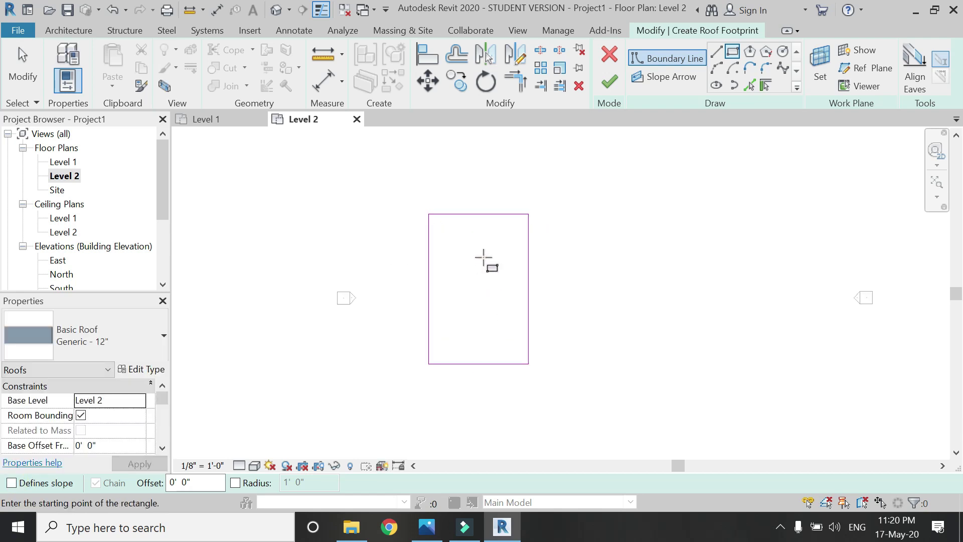
Step: Draw notch boundary lines at the lower-left corner, with a 9'-6" horizontal segment
click(717, 52)
scroll(433, 306, up, 1)
click(426, 307)
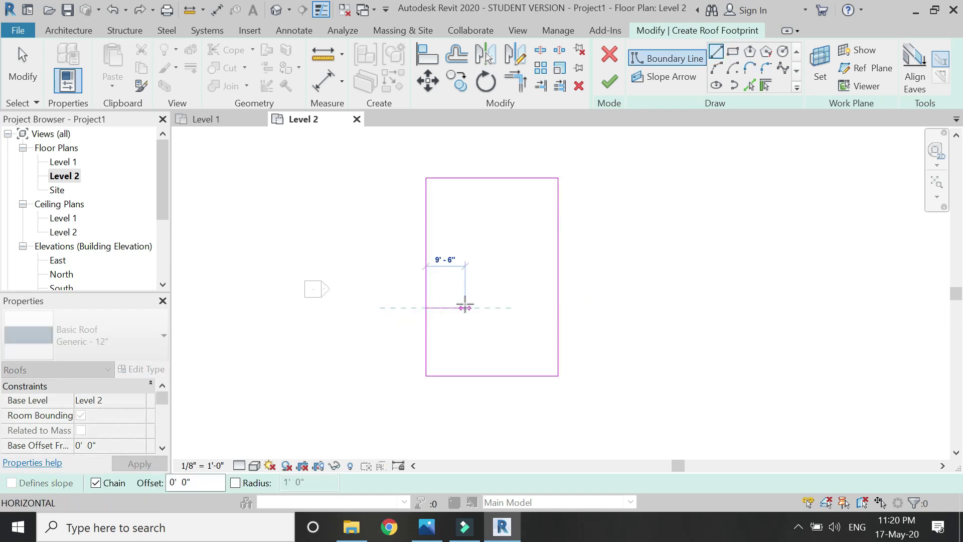
click(465, 307)
click(465, 376)
key(Escape)
key(Escape)
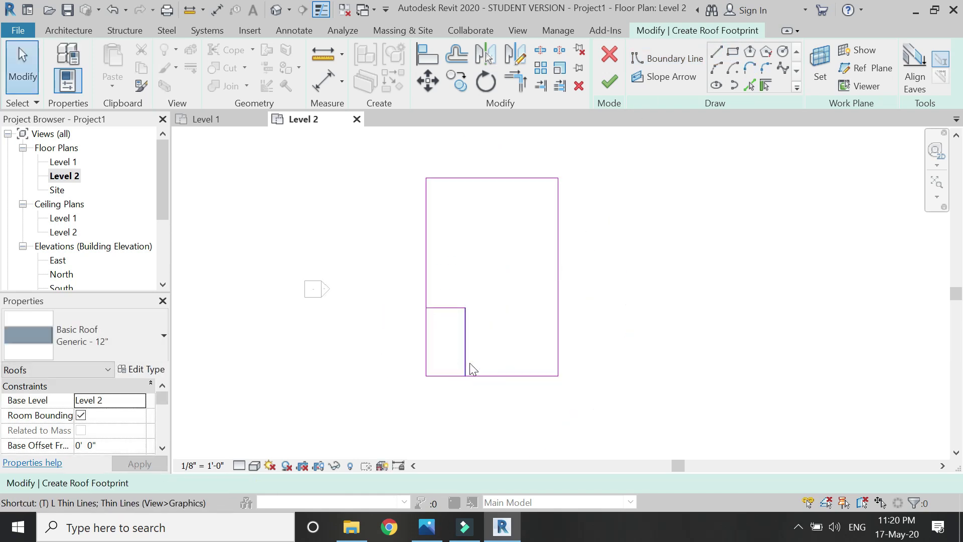
Step: Trim the boundary to corners with TR to close the notch, and finish the flat roof
key(t)
key(r)
click(427, 281)
click(440, 307)
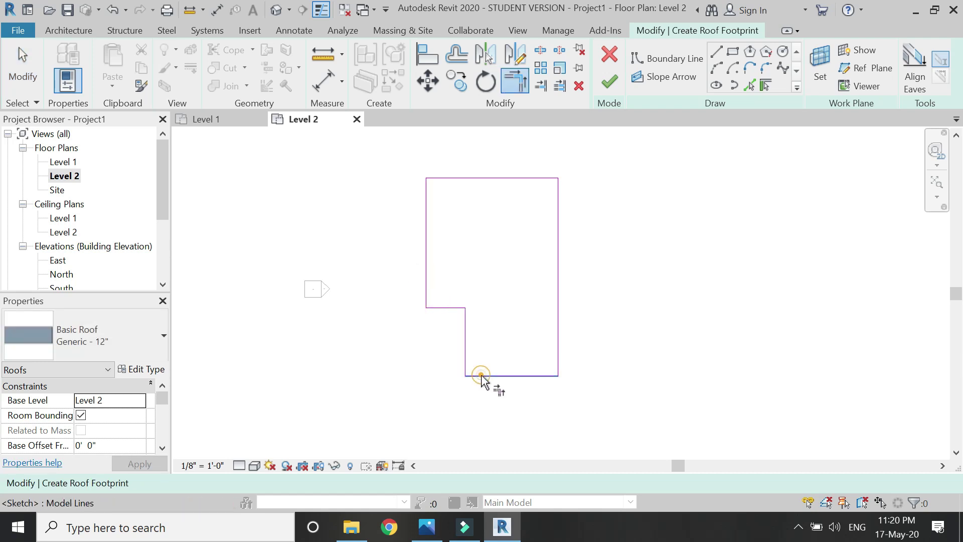
click(482, 376)
click(610, 92)
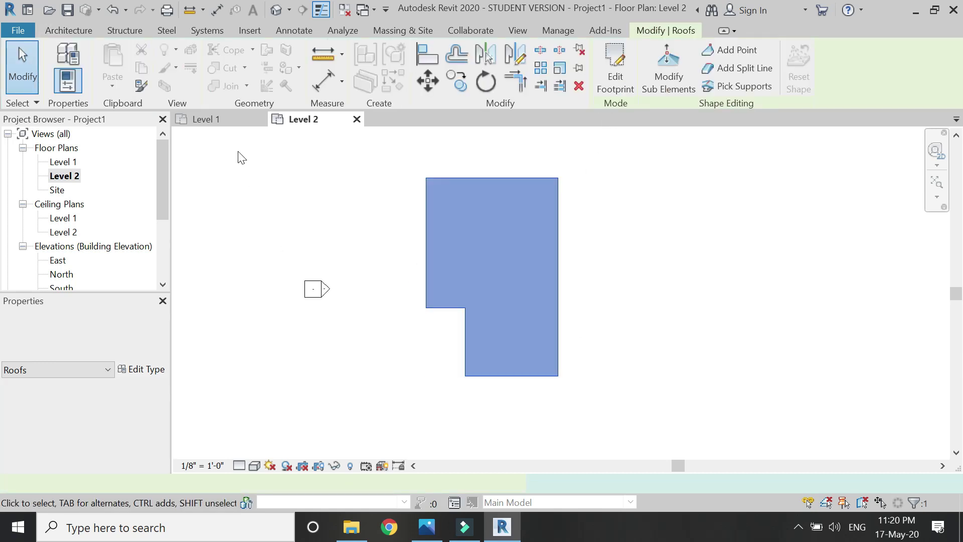
Step: Add a horizontal split line across the roof from its left edge to its right edge
click(738, 69)
click(426, 243)
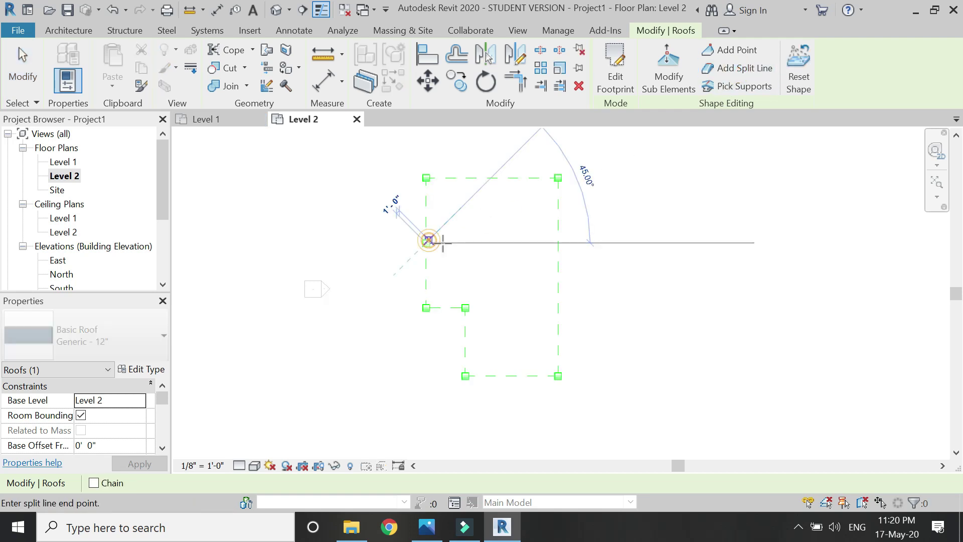
click(558, 243)
key(Escape)
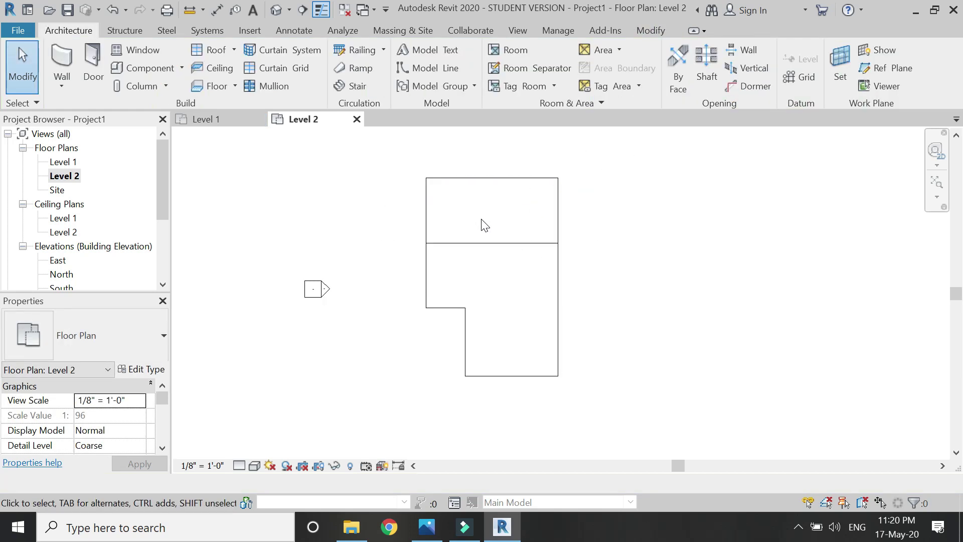
Step: Open the default 3D view, turn it to a corner orientation, and select the roof
click(276, 10)
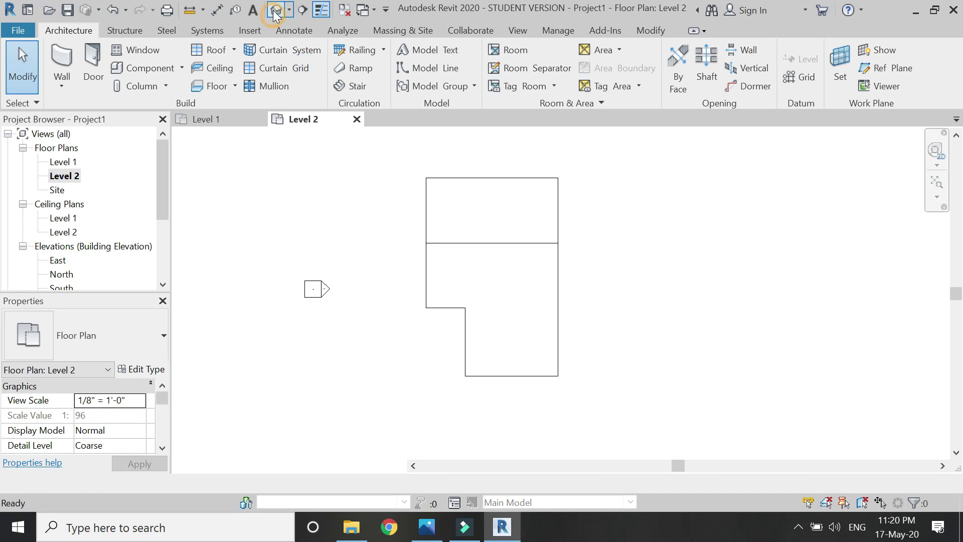
scroll(458, 197, up, 5)
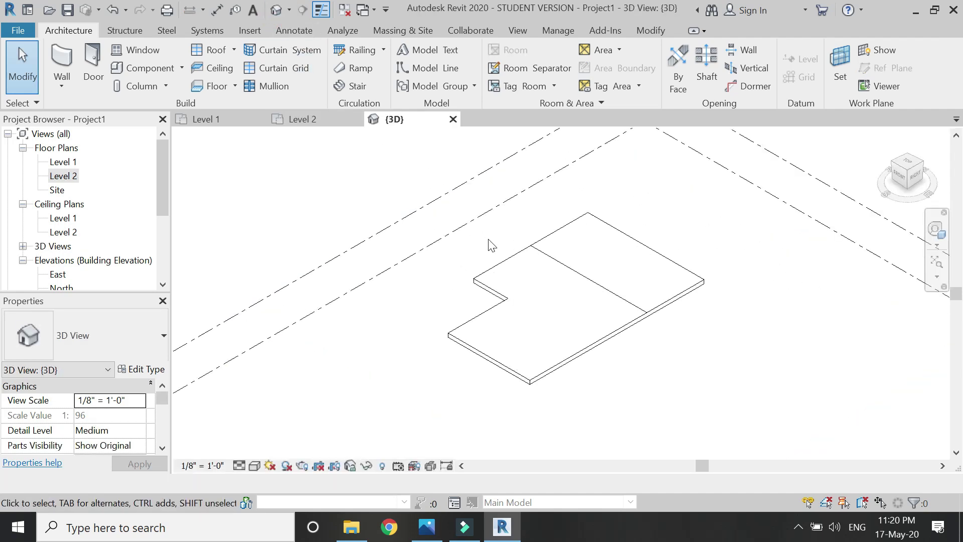
click(896, 166)
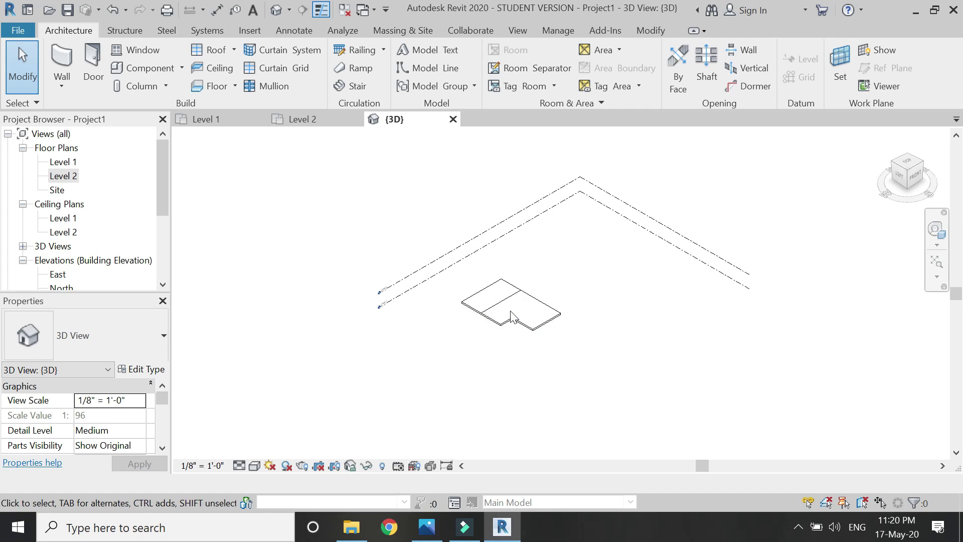
scroll(509, 324, up, 4)
click(507, 326)
scroll(511, 289, up, 3)
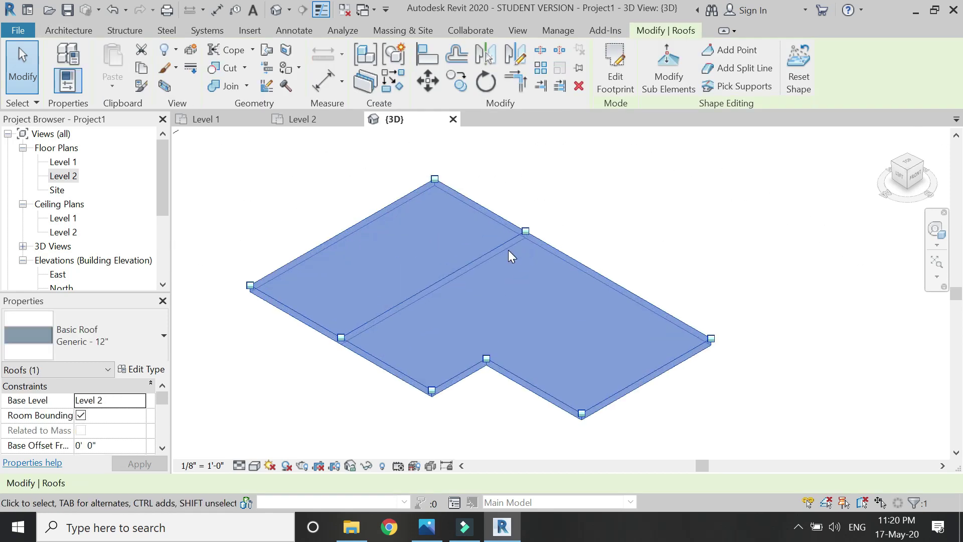
Step: Raise both split-line points of the roof to 14' 0"
click(681, 71)
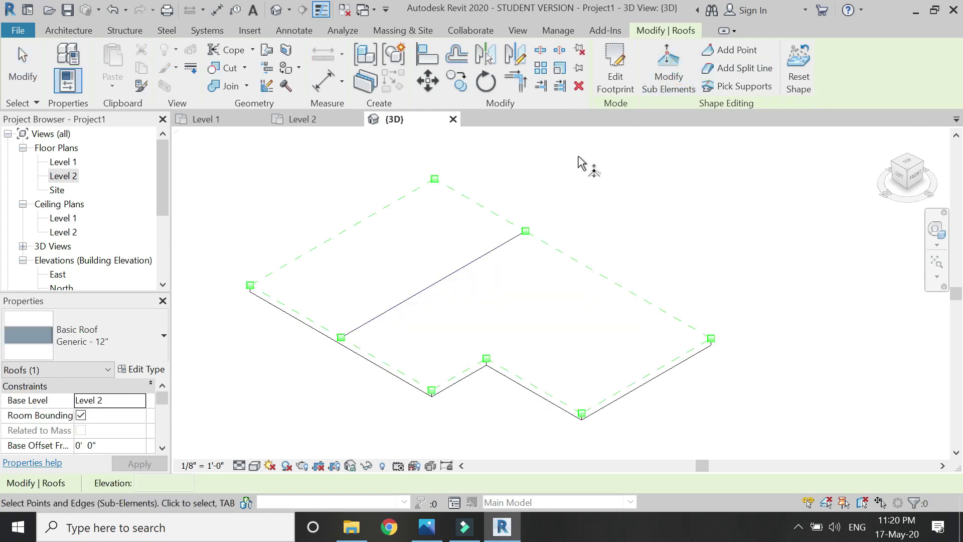
click(342, 336)
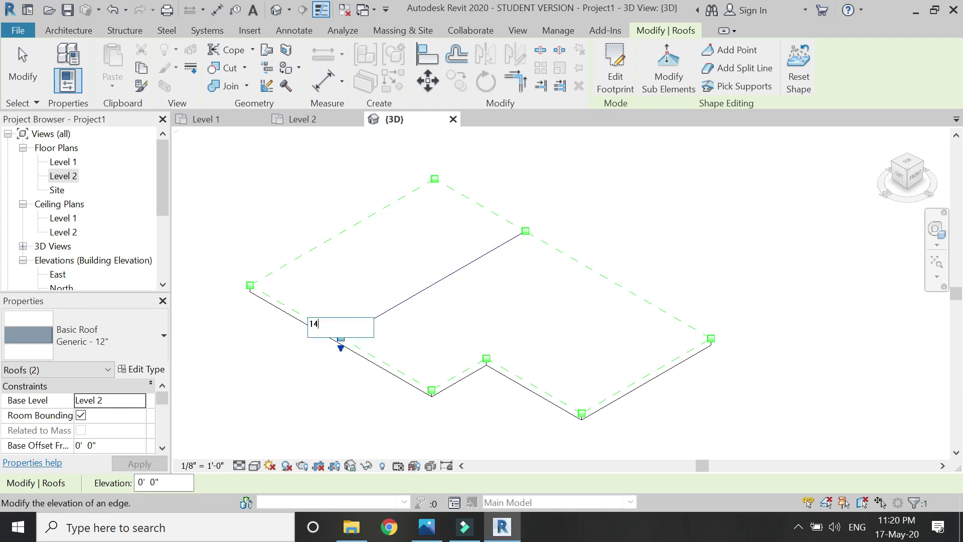
key(Return)
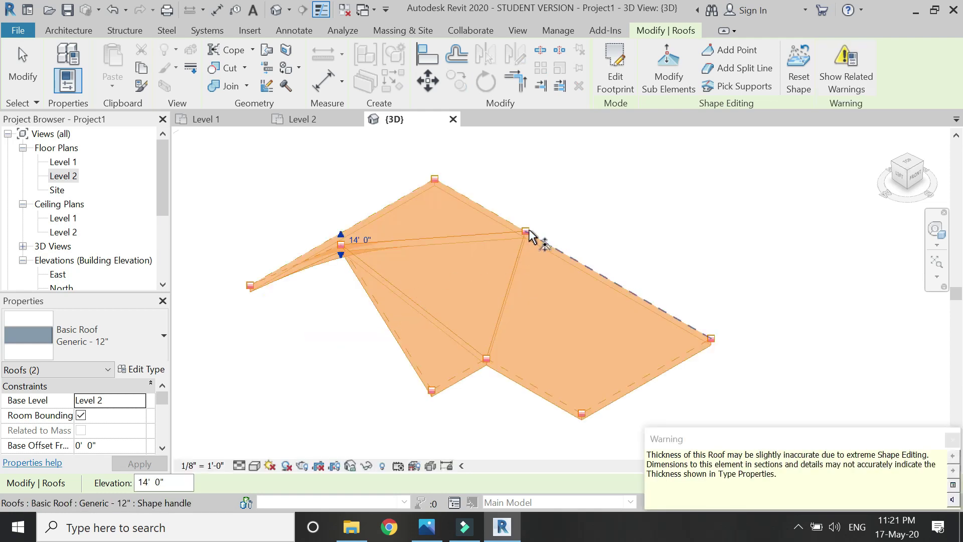
click(525, 233)
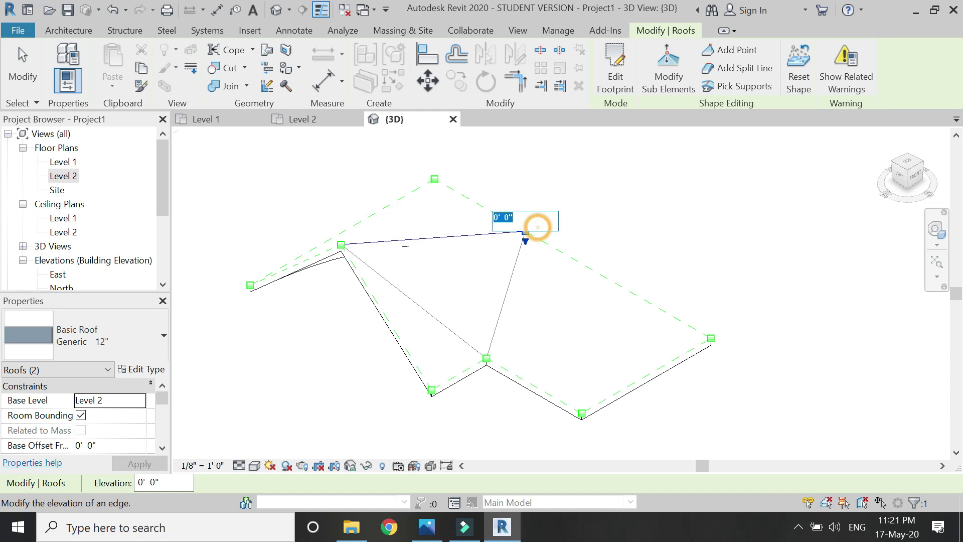
text(14)
key(Return)
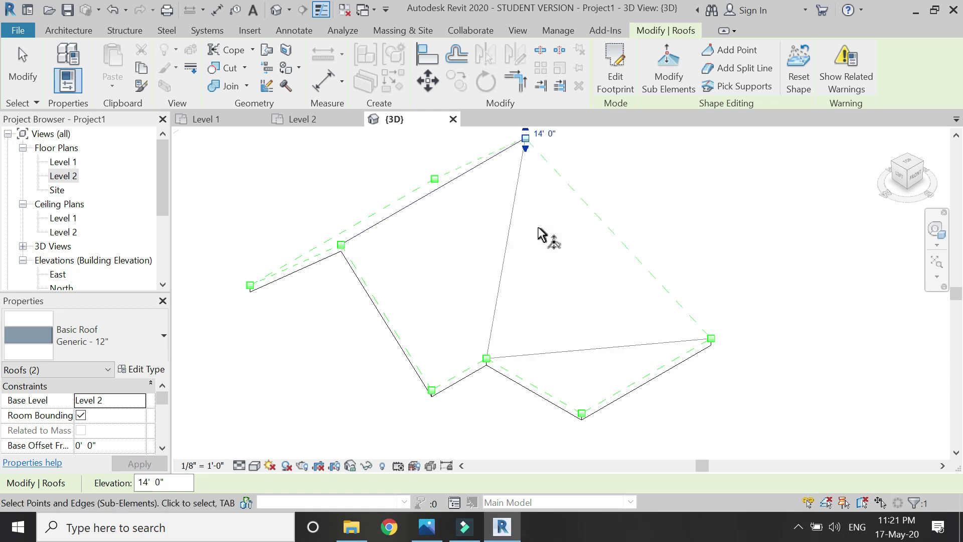
Step: Lower the front notch corner and the right front corner points to -8' 0"
click(581, 416)
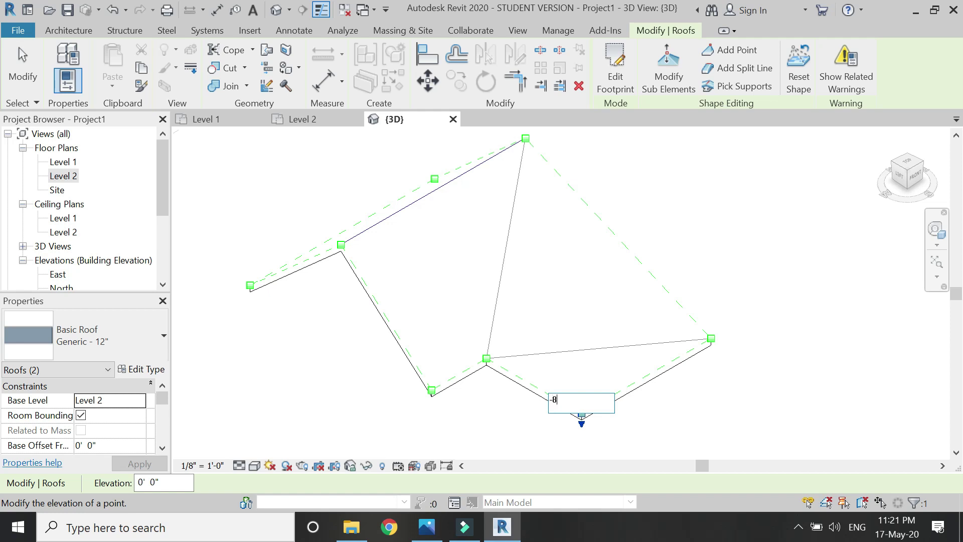
text(-8)
key(Return)
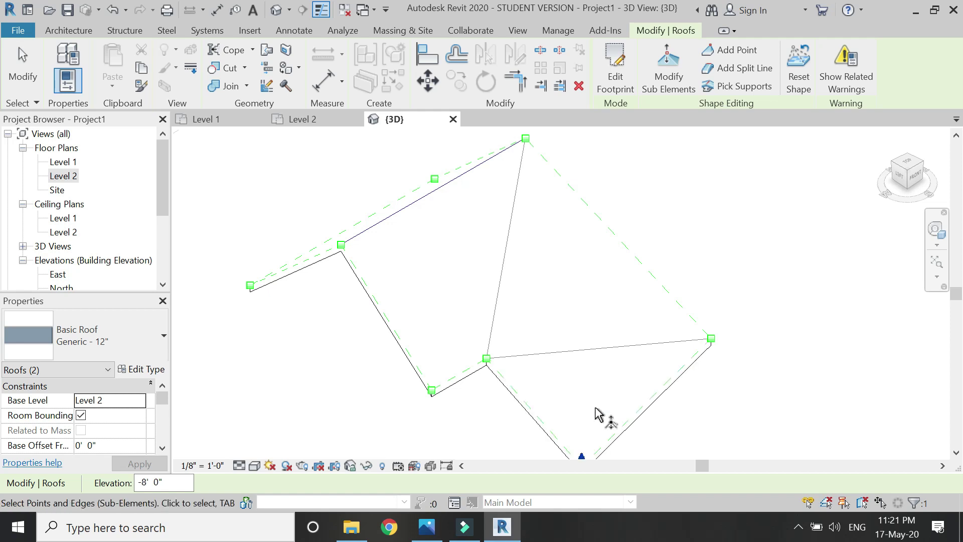
click(712, 340)
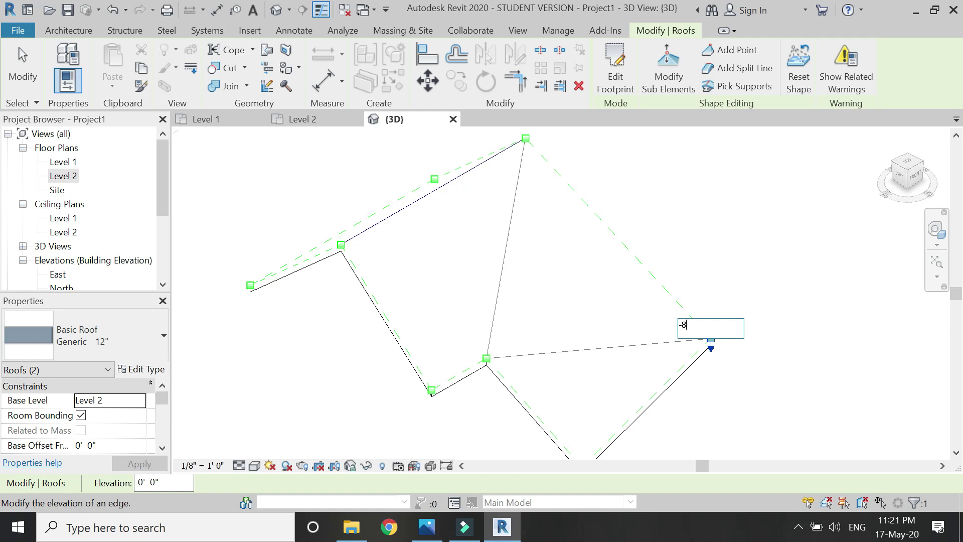
text(-8)
key(Return)
key(Escape)
key(Escape)
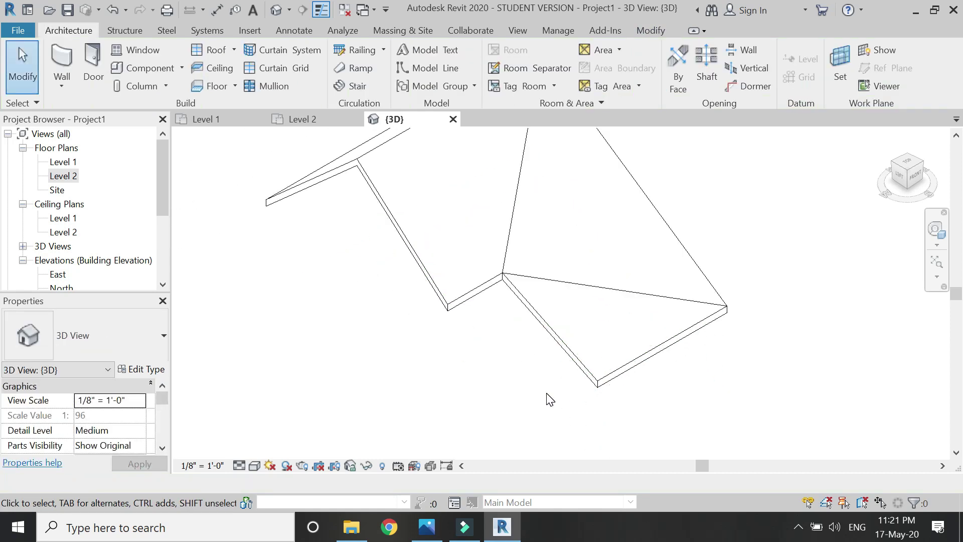
Step: In the West elevation, select the roof for shape editing
scroll(65, 268, down, 2)
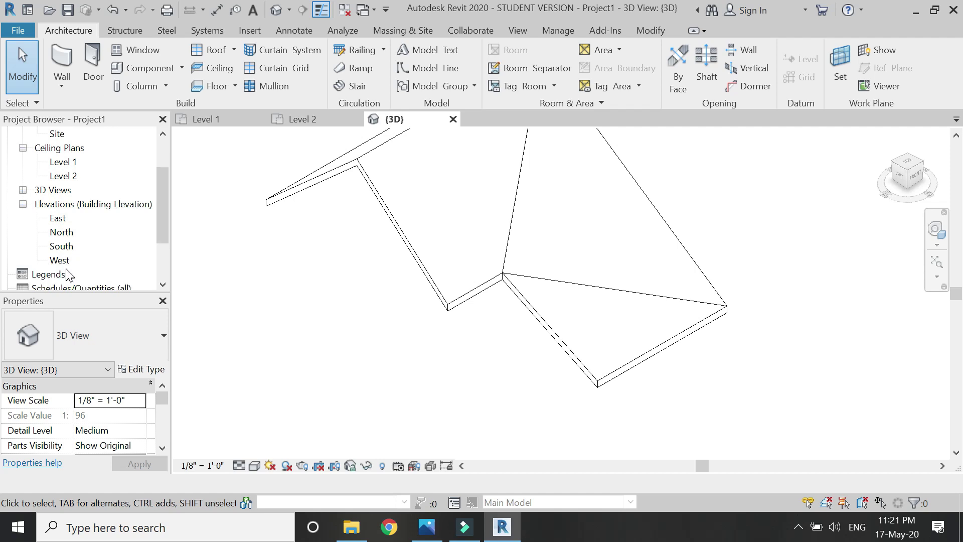
double_click(59, 260)
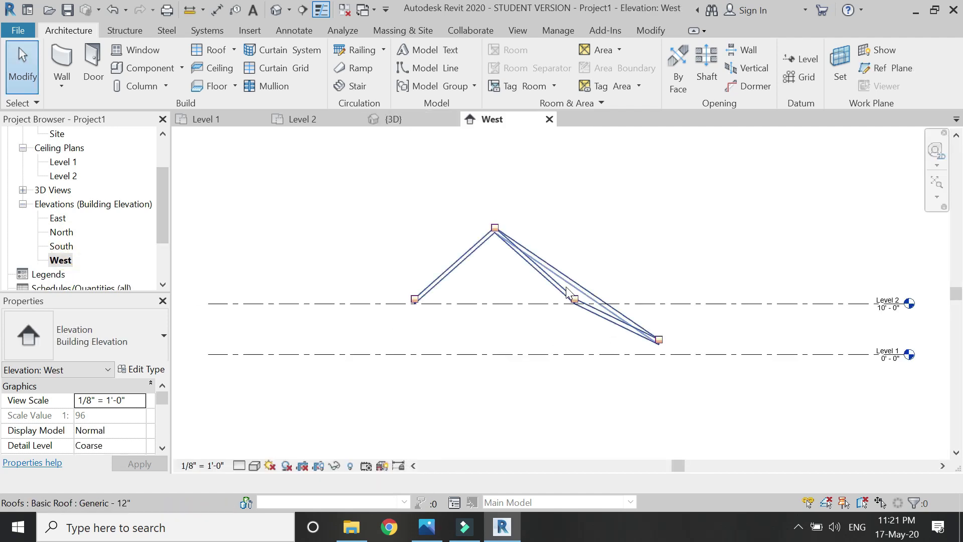
scroll(577, 291, up, 2)
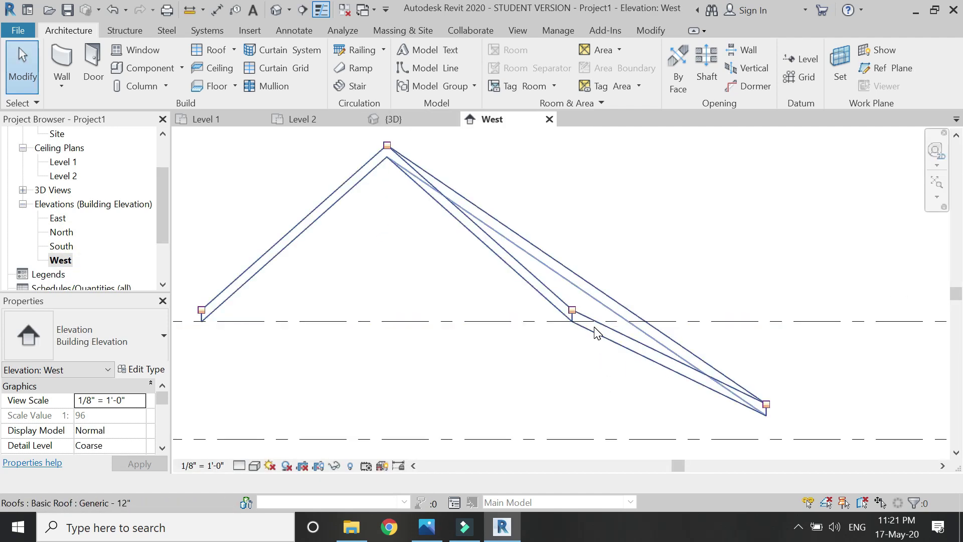
click(596, 333)
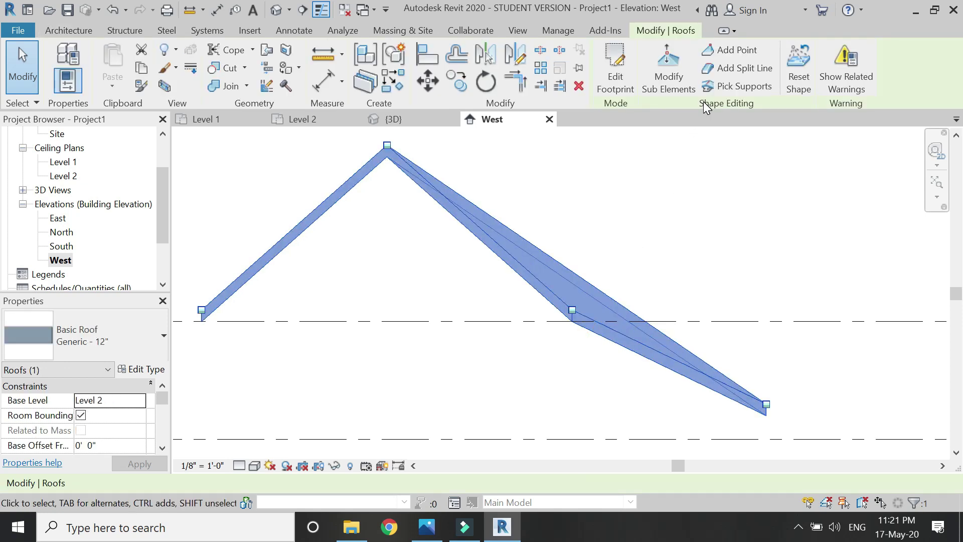
click(669, 70)
Step: Drag the notch corner point up to 3' 3 1/16" and return to the 3D view
scroll(582, 301, up, 2)
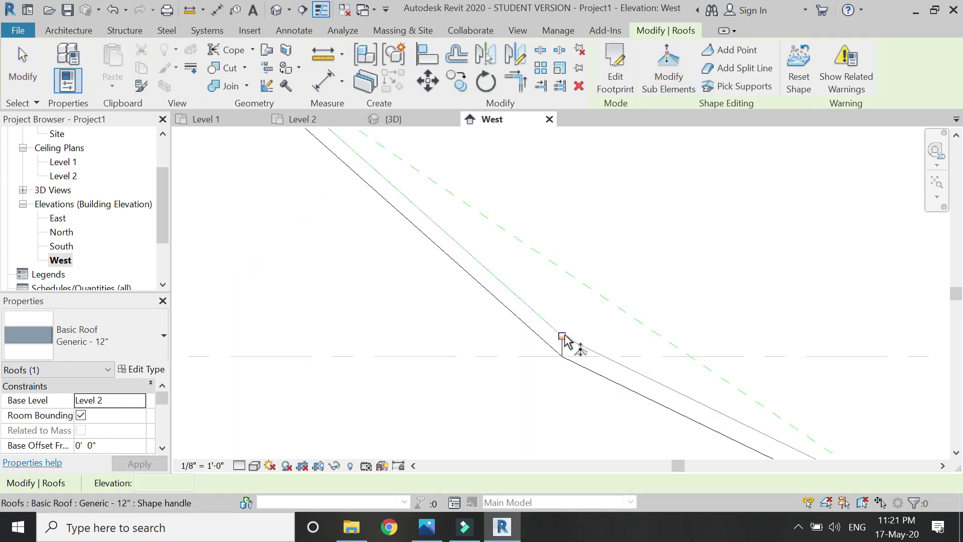
drag(562, 336, 563, 271)
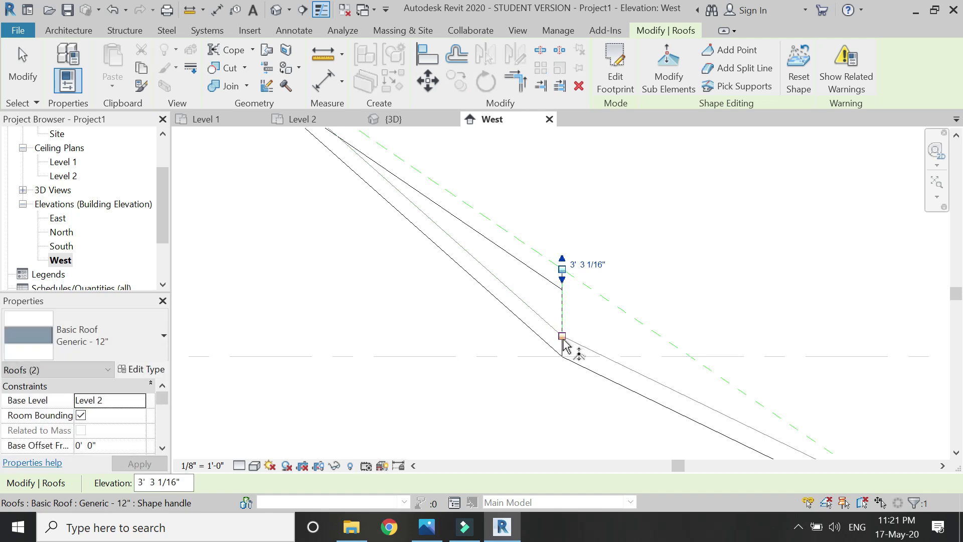
drag(563, 337, 563, 273)
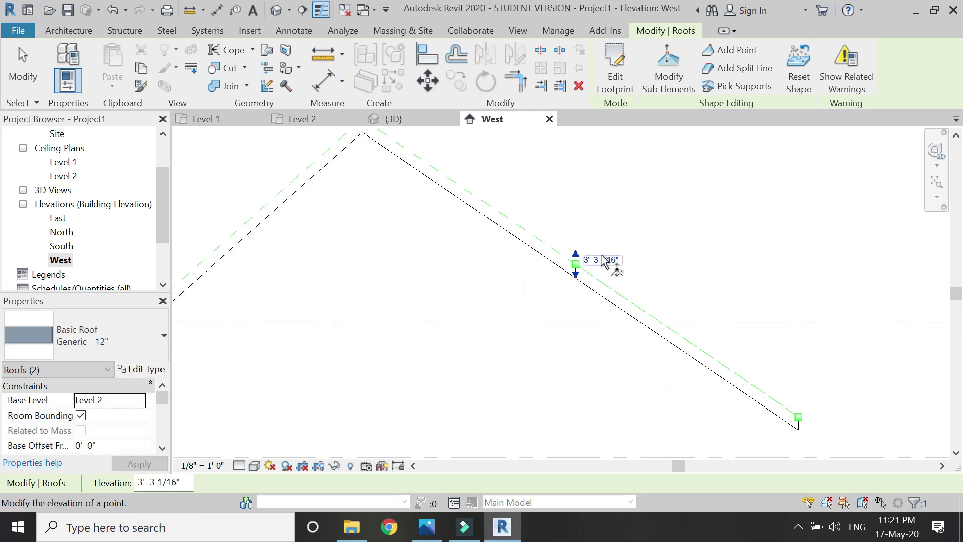
click(627, 245)
click(385, 124)
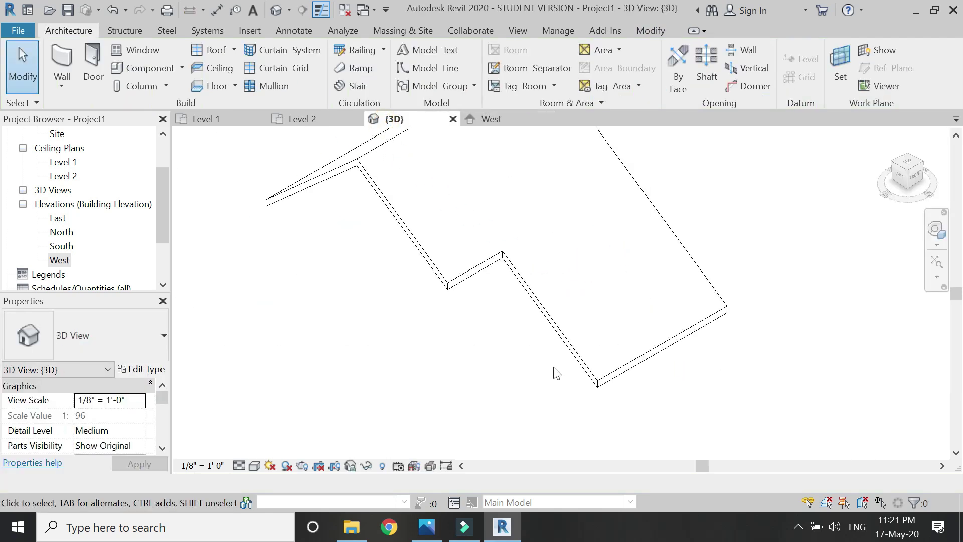
scroll(554, 373, down, 2)
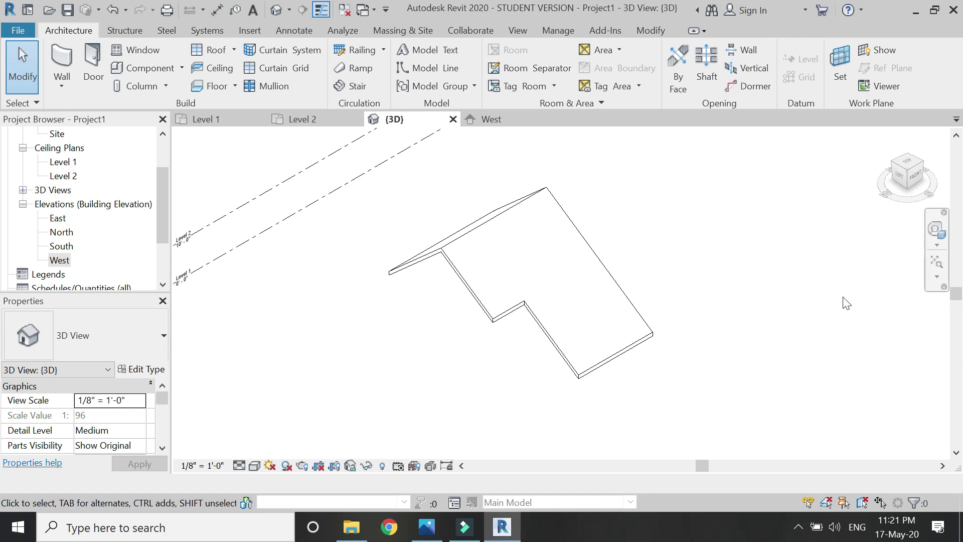
Step: Orbit around the roof with the SteeringWheel, then view it from the ViewCube's Top face
click(934, 232)
drag(619, 239, 477, 265)
drag(459, 344, 390, 329)
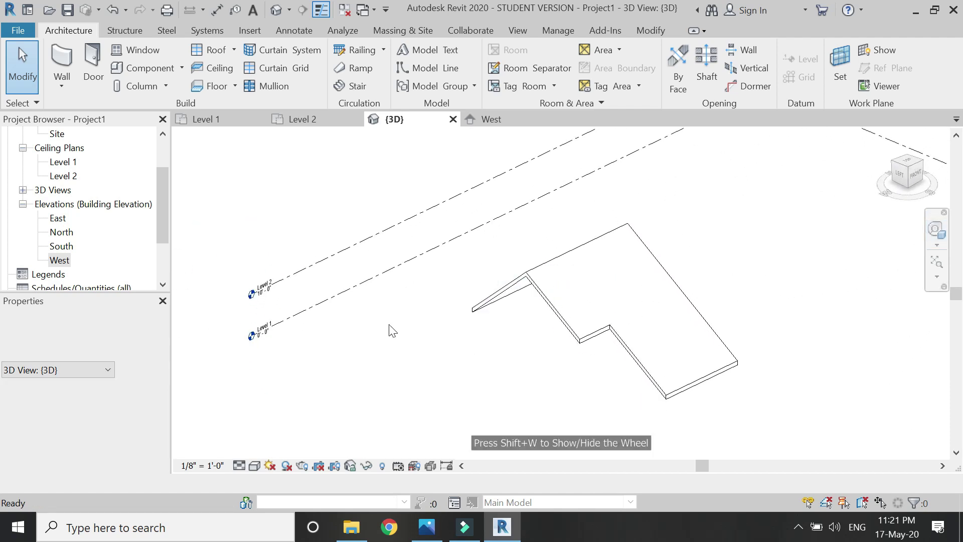
click(907, 162)
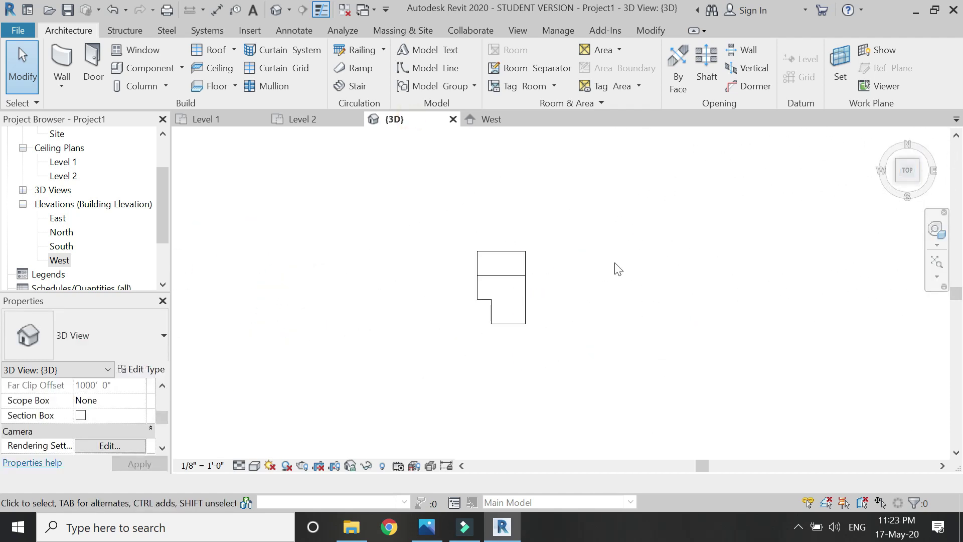
Step: Create a second 897 SF rectangular Generic 12" roof on Level 2, against the first roof's right edge
click(200, 50)
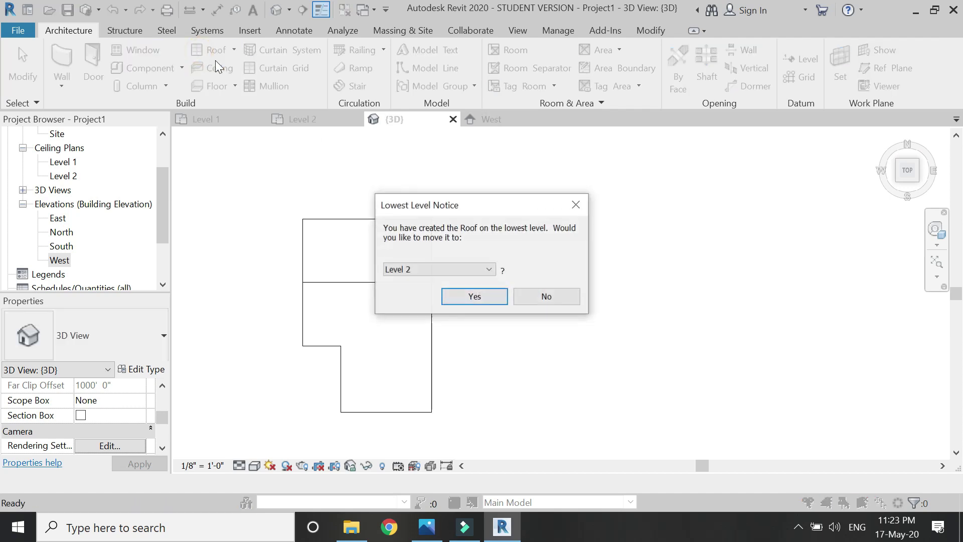
click(469, 296)
click(731, 56)
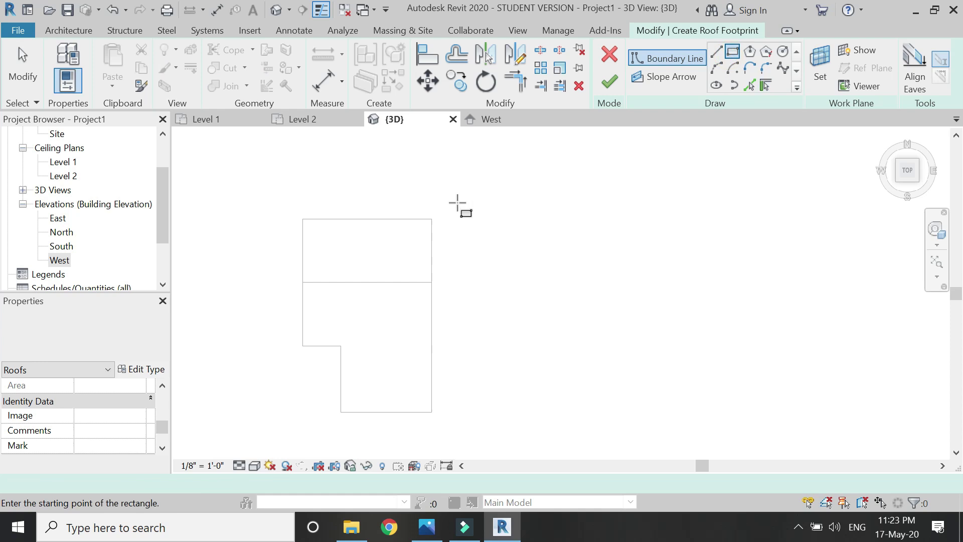
click(432, 220)
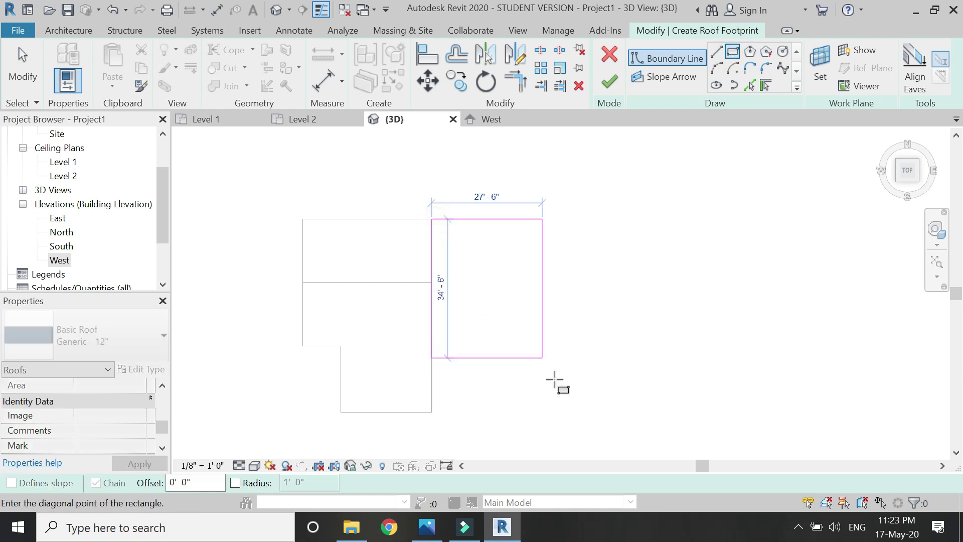
click(537, 357)
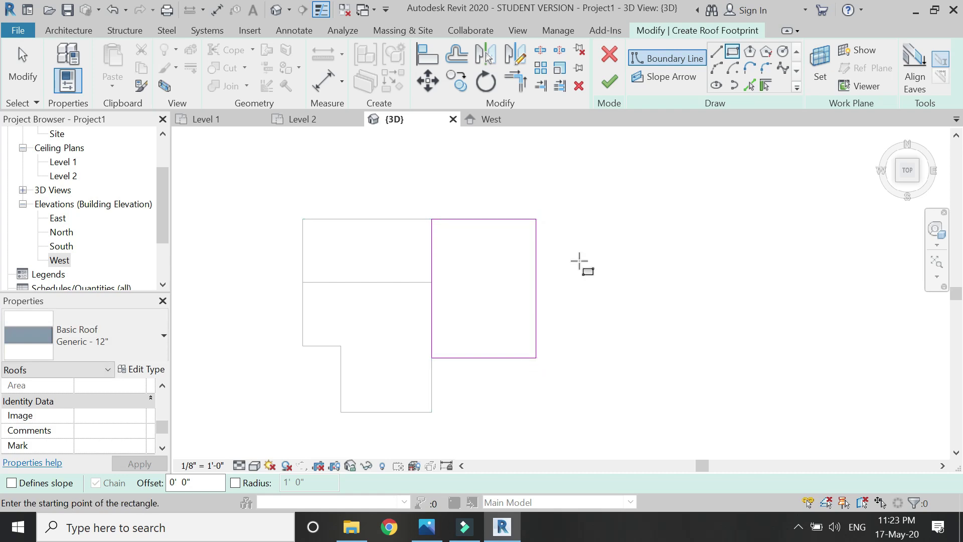
key(Escape)
click(612, 82)
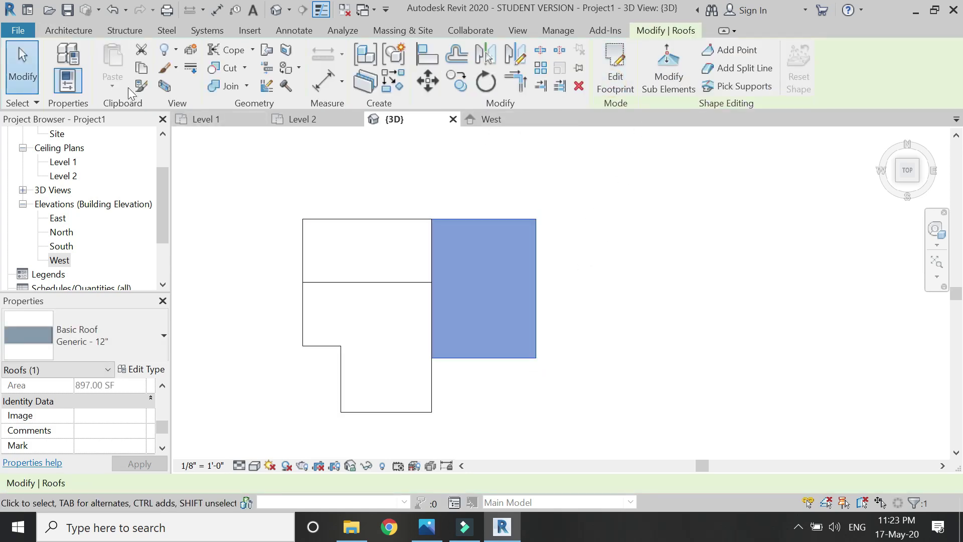
click(80, 32)
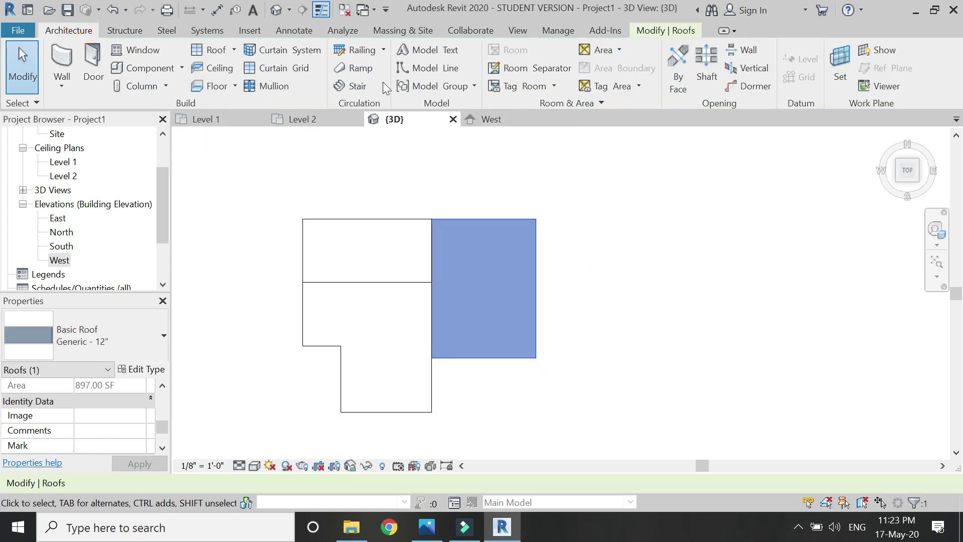
click(416, 68)
Step: Draw a horizontal model line from the edge midpoint across the new roof, and switch to Wireframe
scroll(430, 243, up, 4)
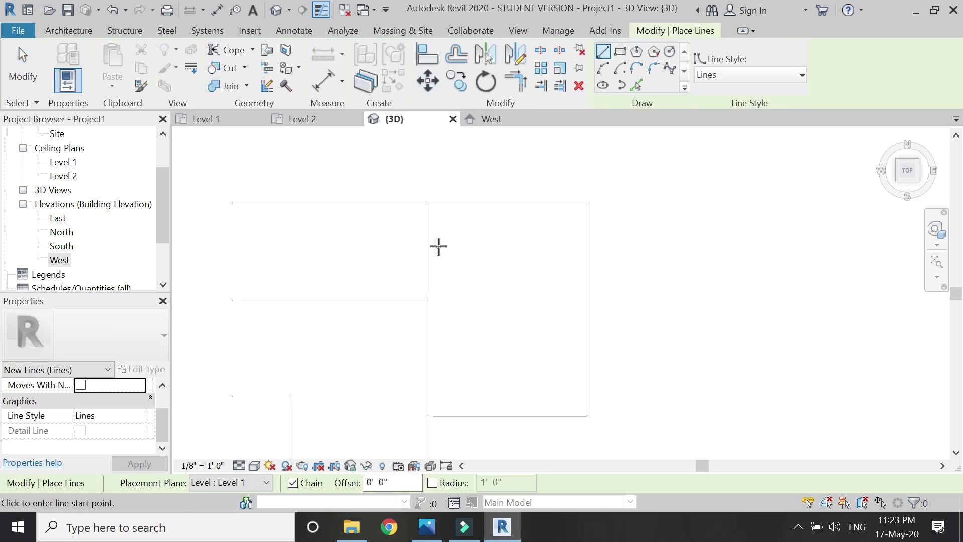
click(426, 301)
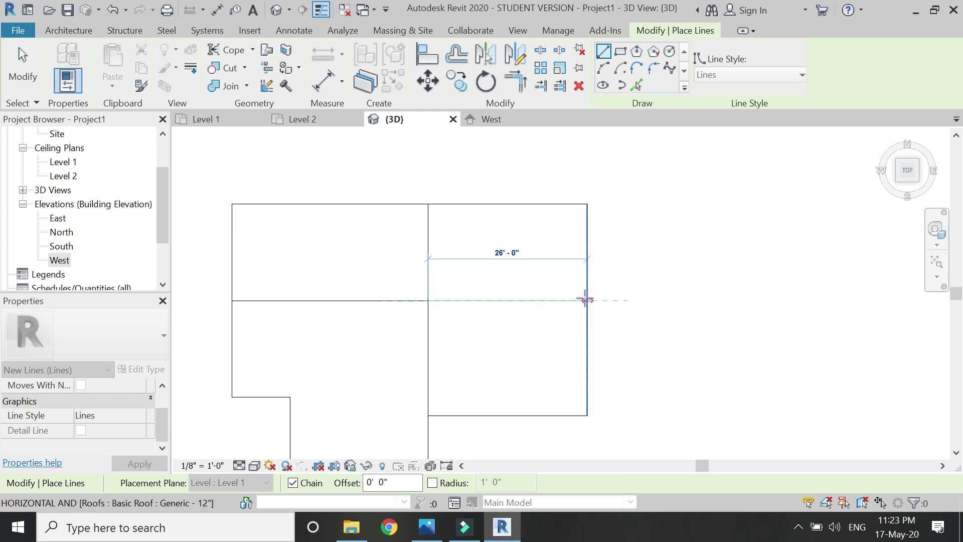
key(Escape)
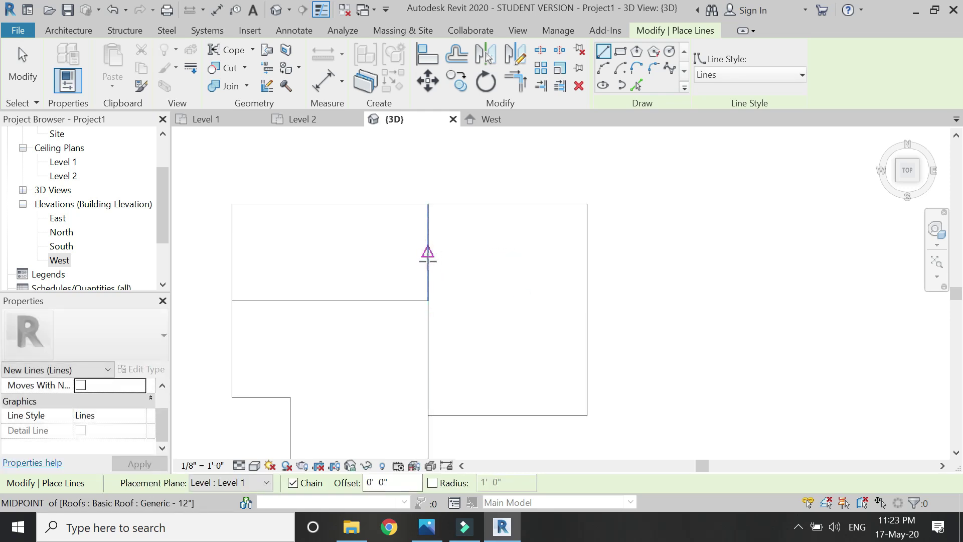
click(428, 253)
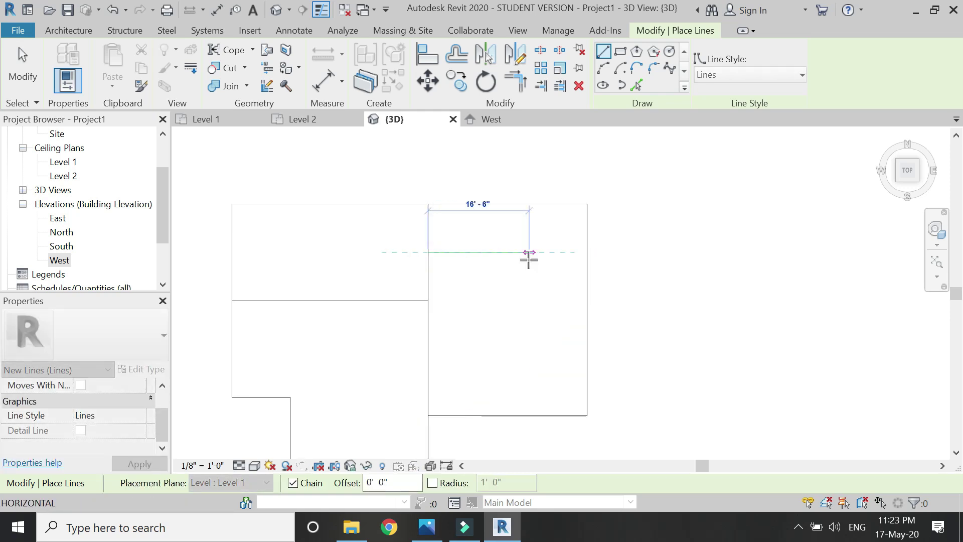
key(Escape)
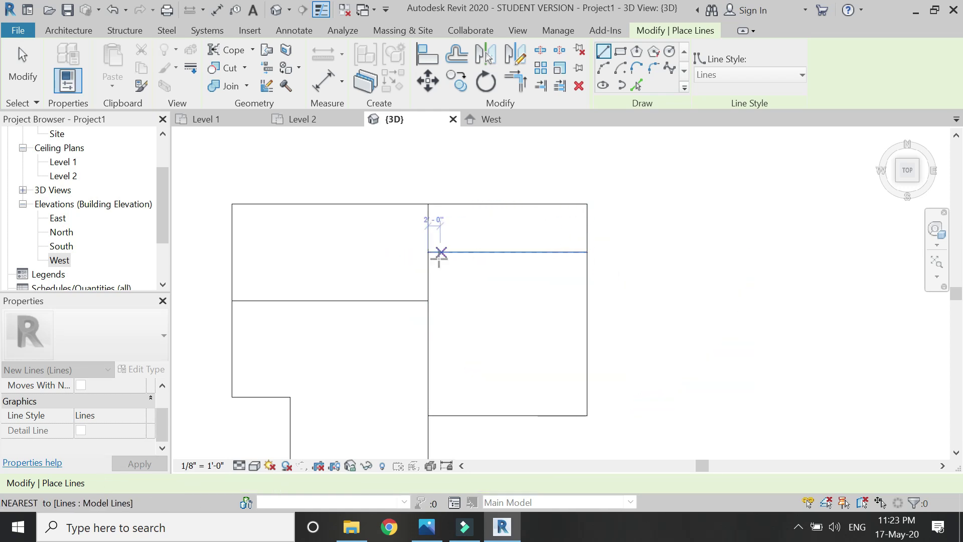
click(254, 466)
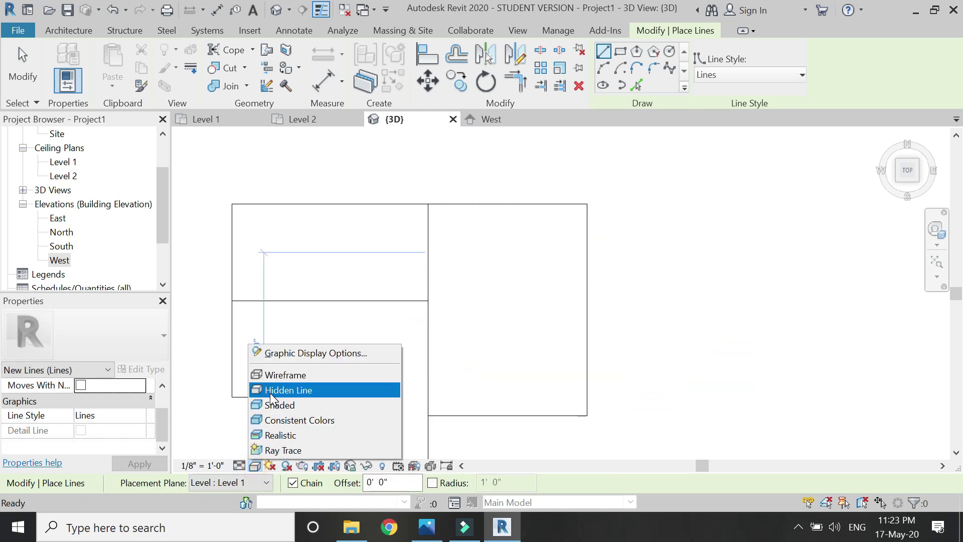
click(269, 375)
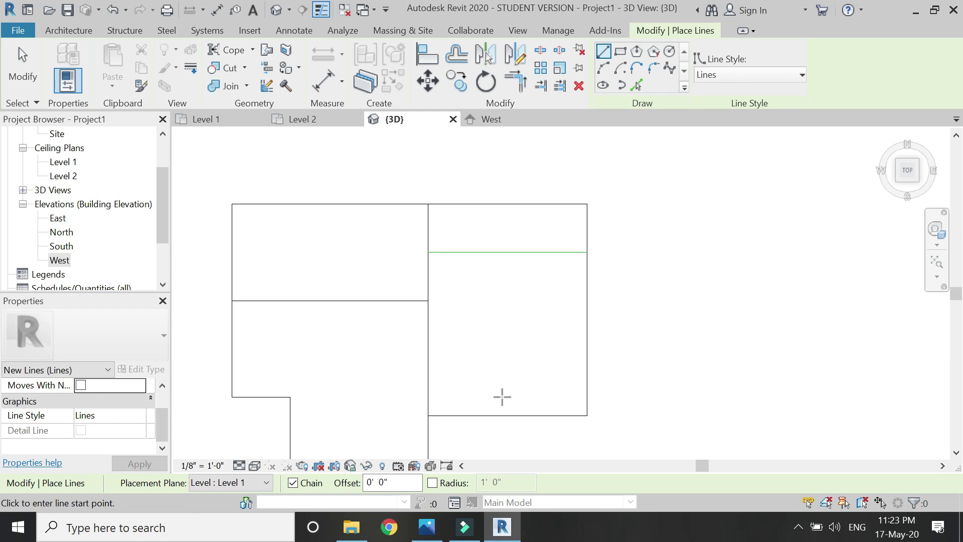
Step: Draw a vertical centre model line and two diagonals from the top corners meeting at the centre
click(507, 416)
click(507, 204)
key(Escape)
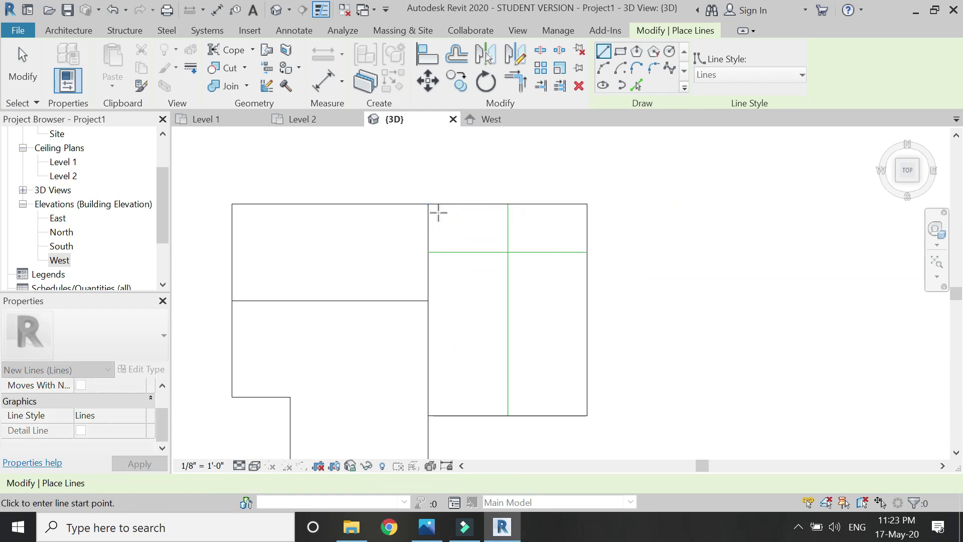
click(431, 207)
click(508, 251)
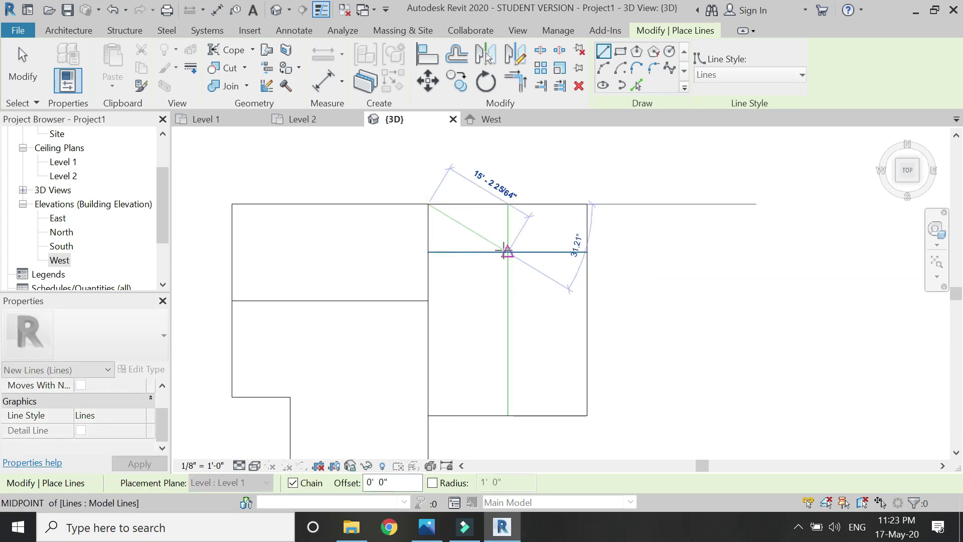
click(587, 205)
key(Escape)
key(Escape)
Step: Mirror the two diagonal lines across the horizontal line
click(547, 229)
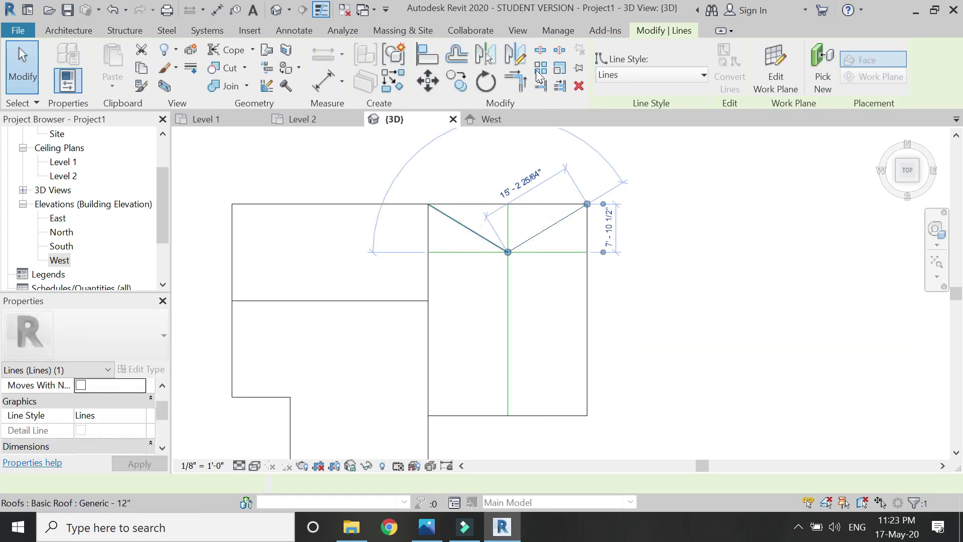
ctrl+click(470, 229)
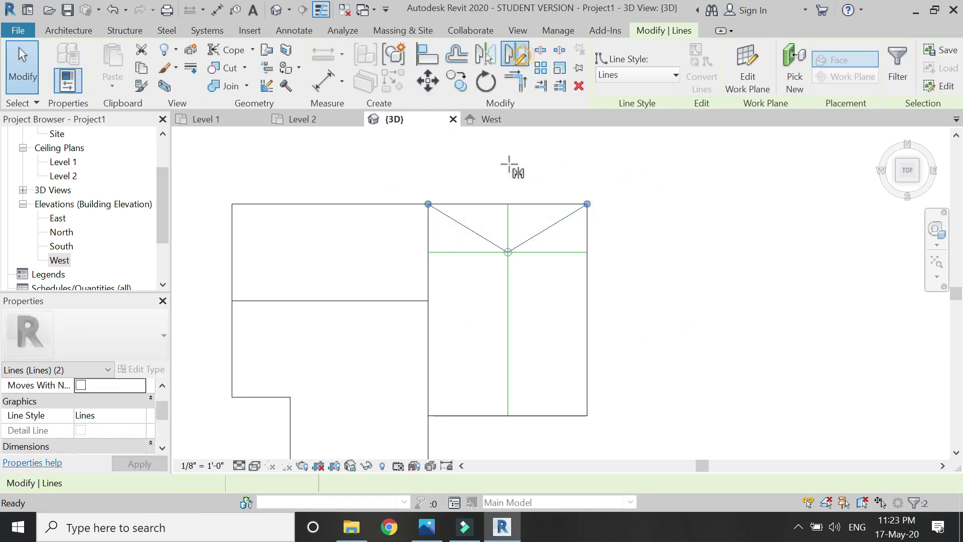
click(546, 246)
Step: Add a vertical split line across the new roof from its bottom edge to its top edge
key(Escape)
scroll(489, 221, up, 2)
click(484, 201)
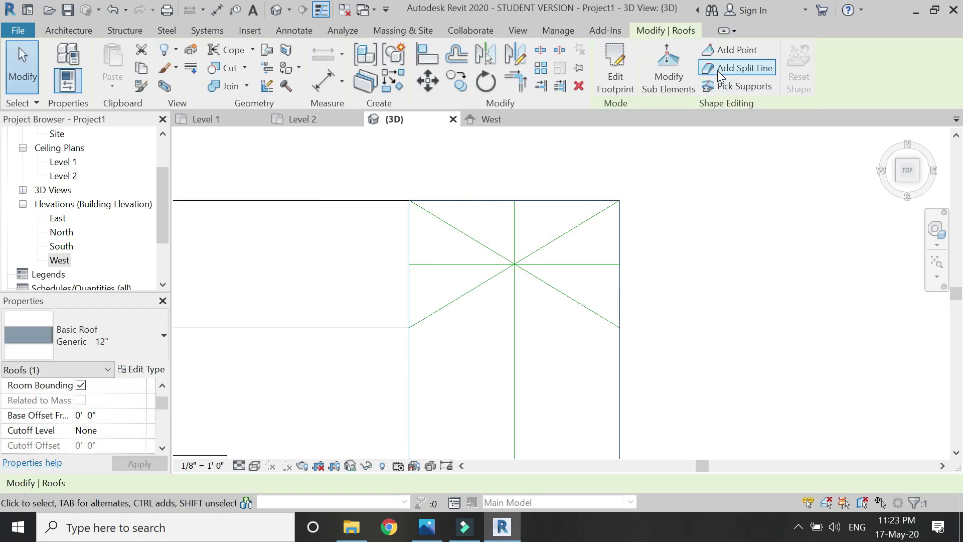
click(720, 75)
scroll(527, 201, down, 2)
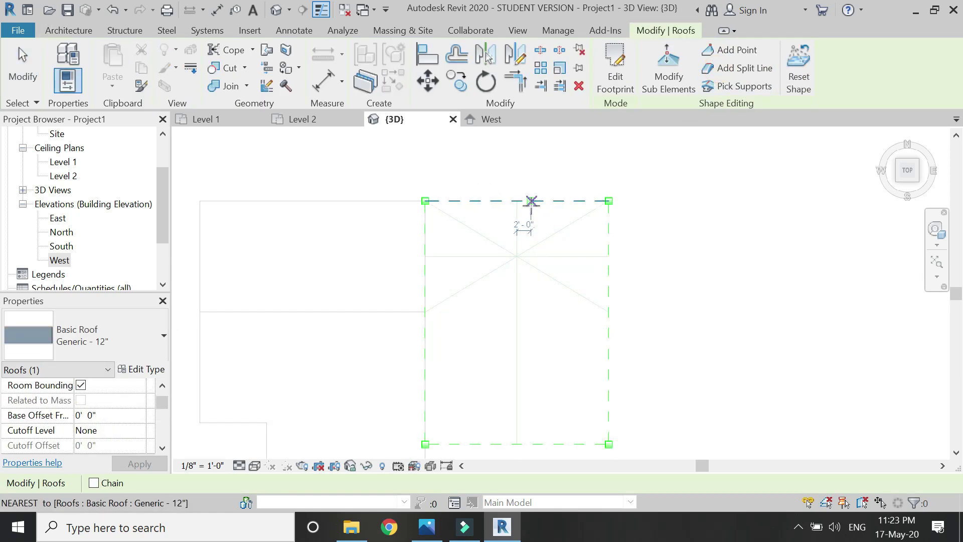
click(522, 435)
click(521, 190)
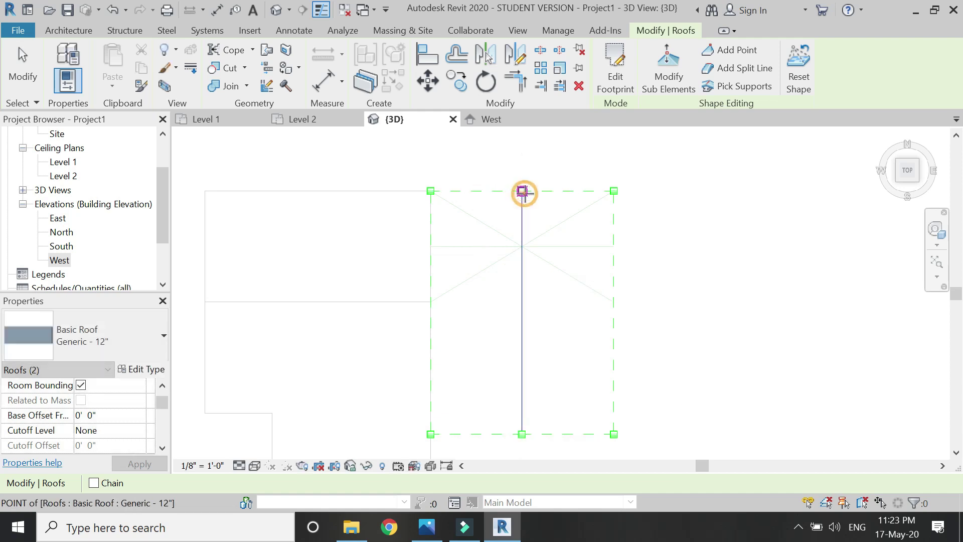
key(Escape)
Step: Add a split line from the roof centre to the top-right corner
click(749, 67)
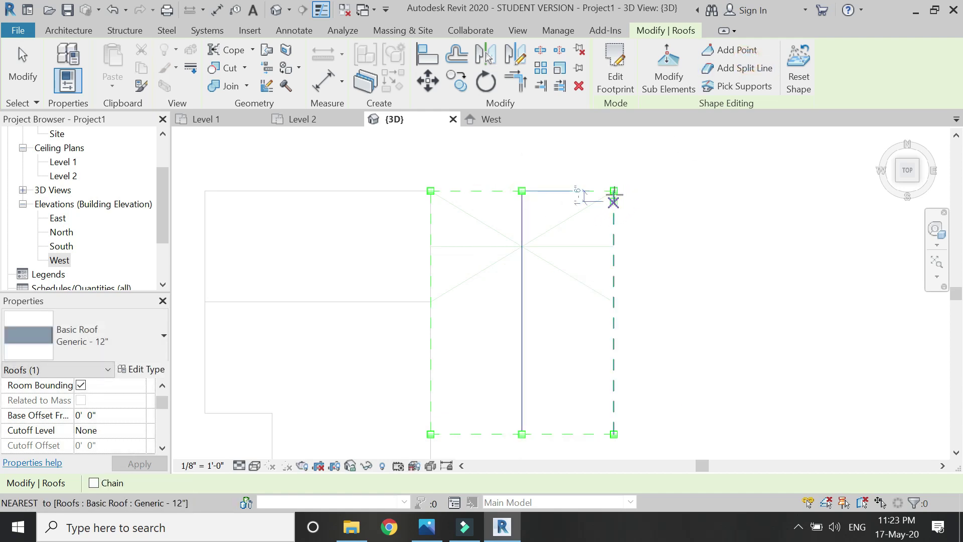
click(614, 191)
scroll(522, 244, up, 3)
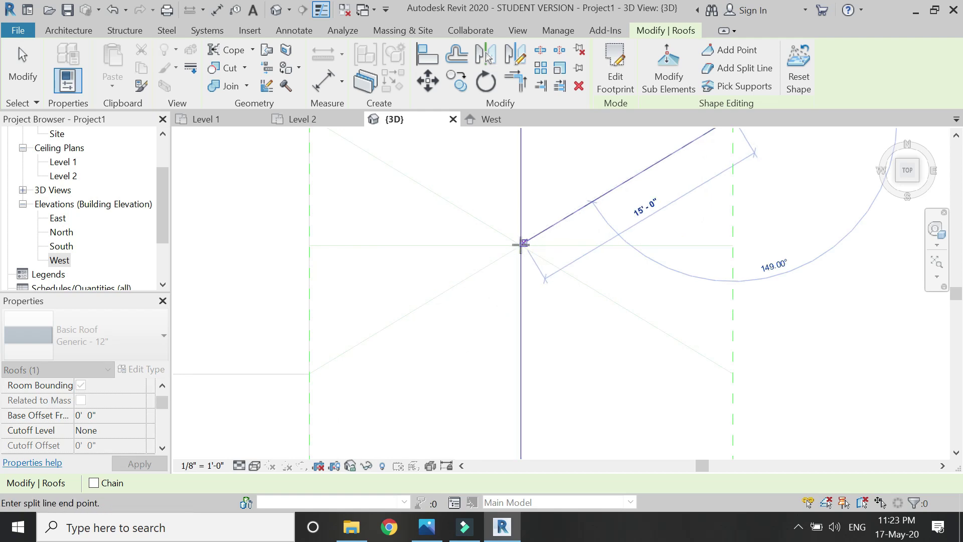
key(Escape)
click(740, 69)
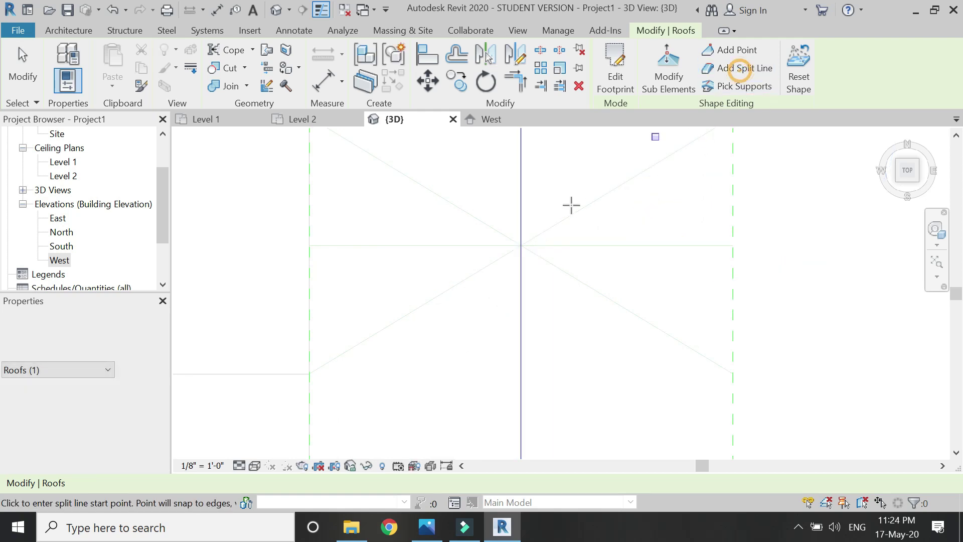
click(521, 246)
scroll(505, 283, down, 2)
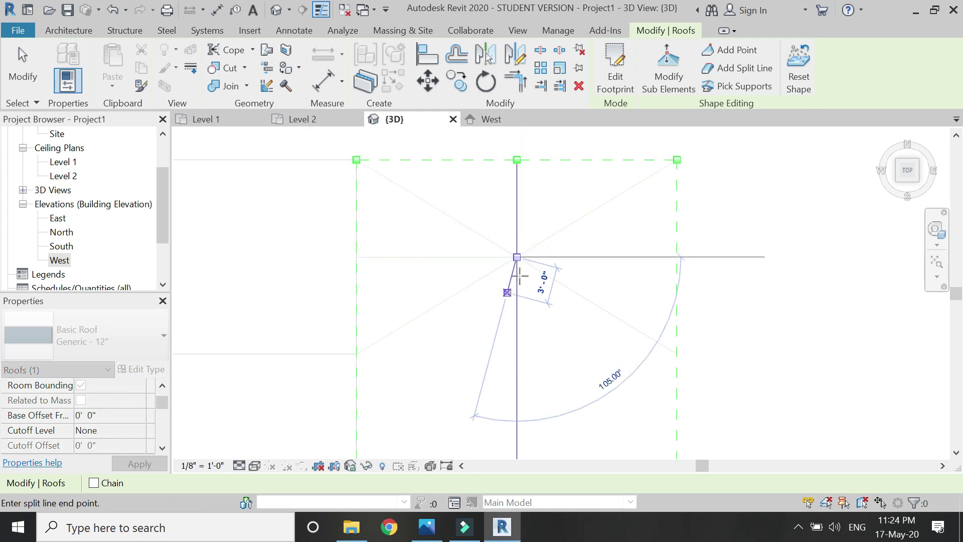
click(677, 160)
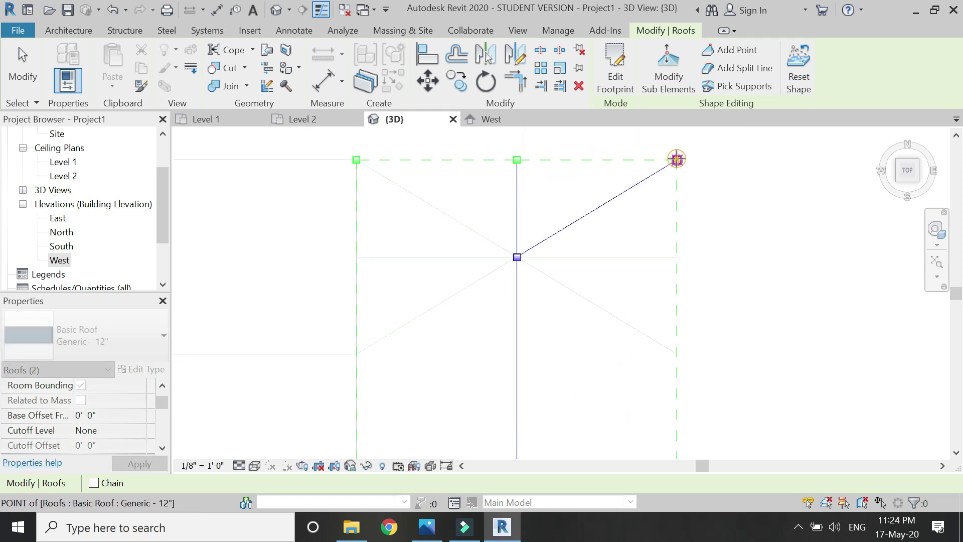
key(Escape)
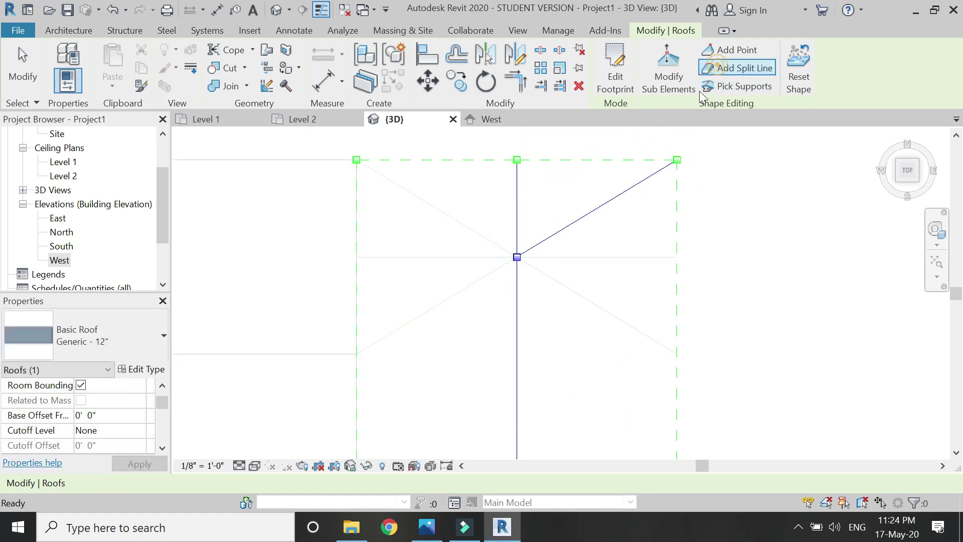
Step: Add split lines from the centre to the other three corners and the left and right edge midpoints
click(718, 68)
click(517, 258)
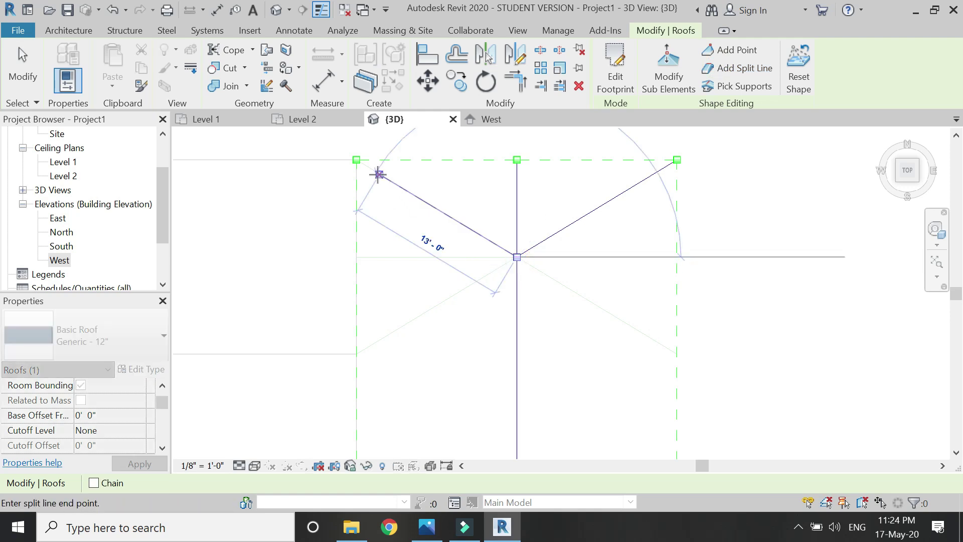
click(356, 159)
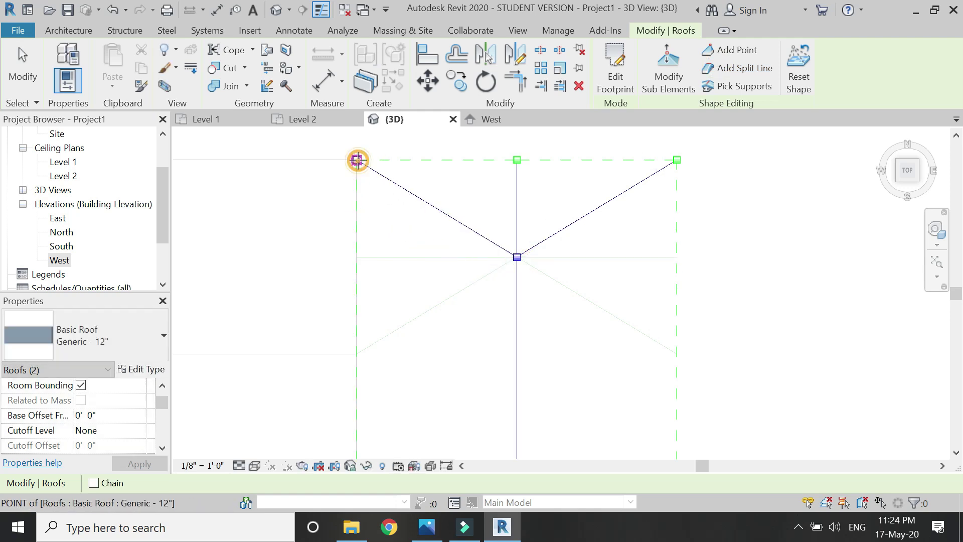
click(517, 257)
click(357, 353)
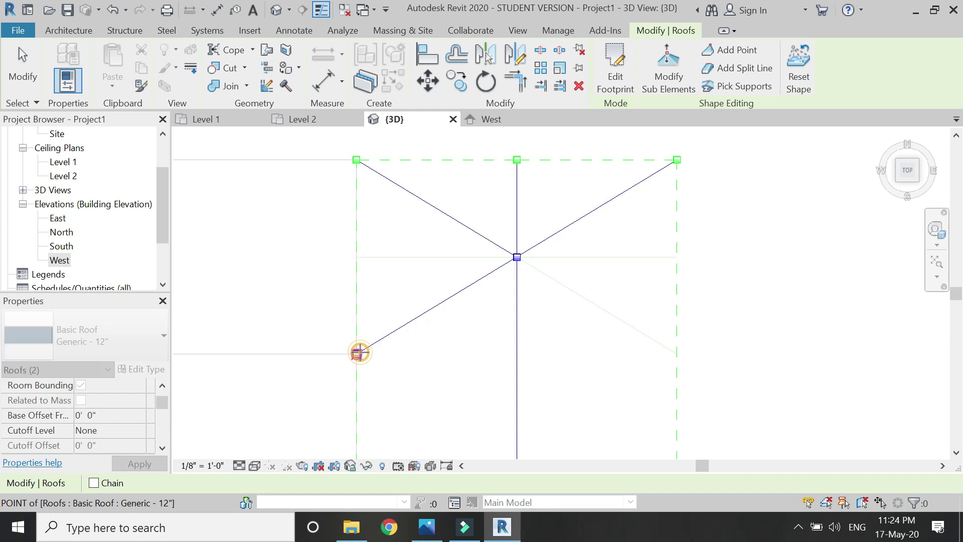
click(517, 257)
click(677, 354)
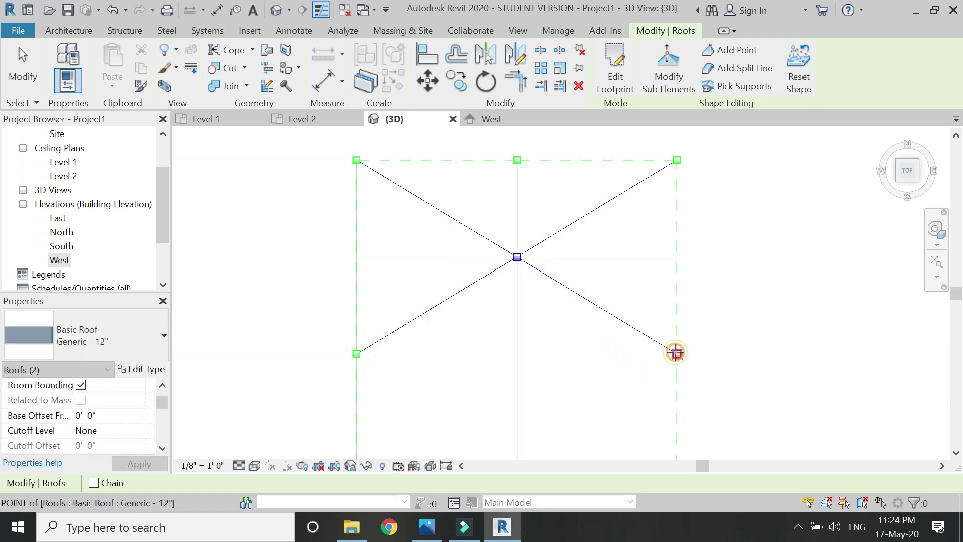
click(517, 257)
click(677, 257)
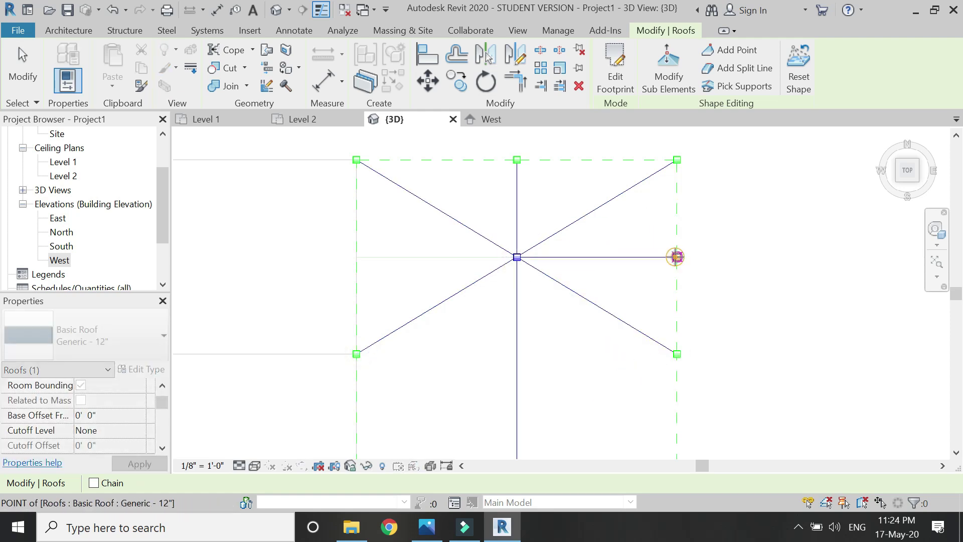
click(517, 258)
click(357, 257)
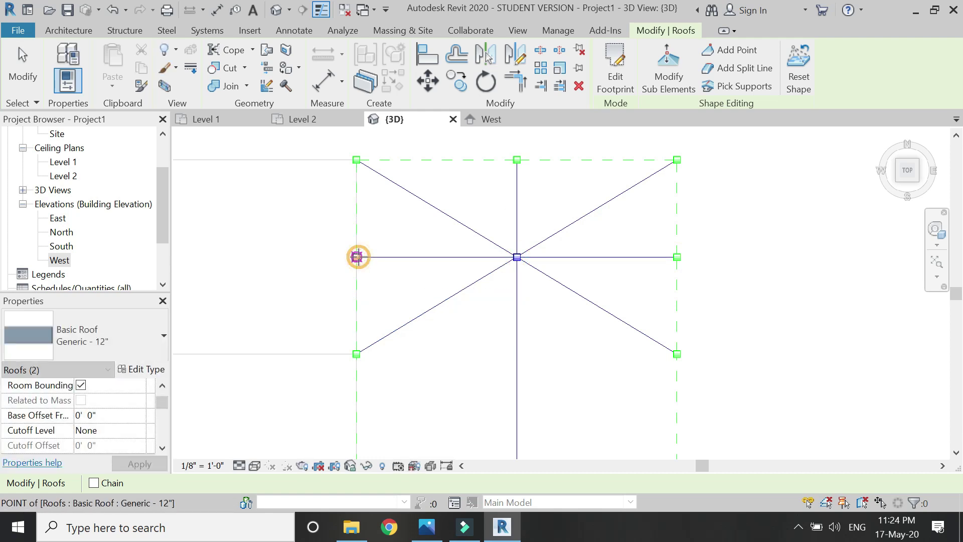
key(Escape)
scroll(396, 221, down, 3)
key(Escape)
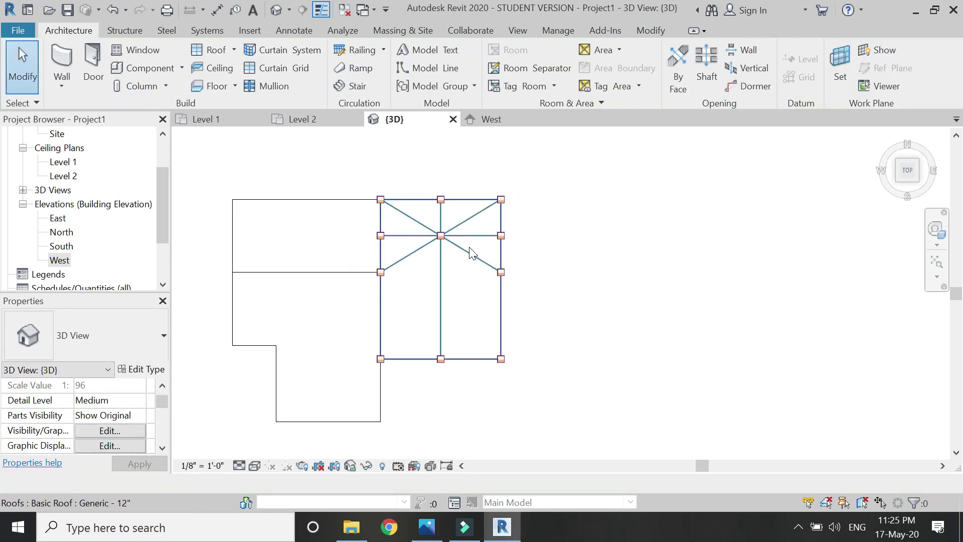
Step: In an isometric view, raise the roof's lower-left edge midpoint to 10' and dismiss the thickness warning
scroll(461, 199, up, 2)
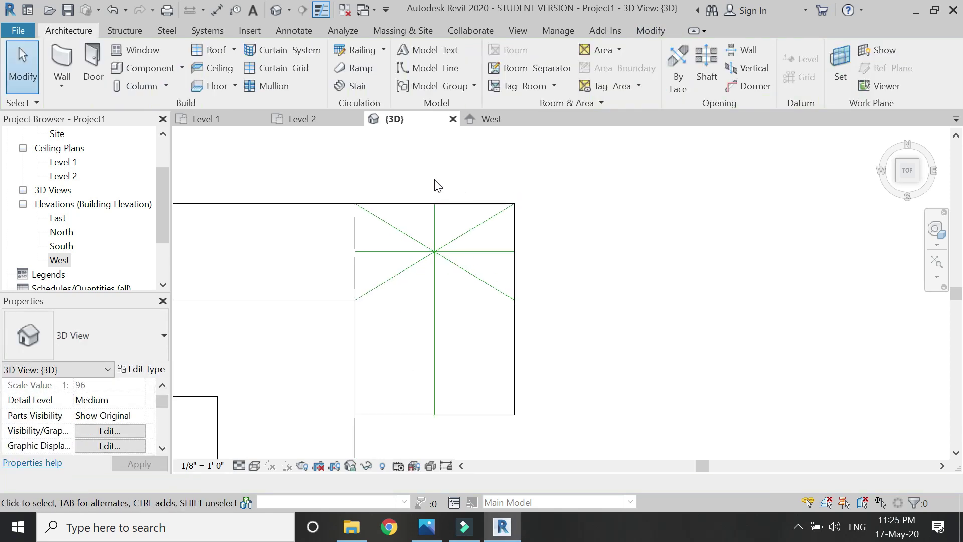
click(920, 188)
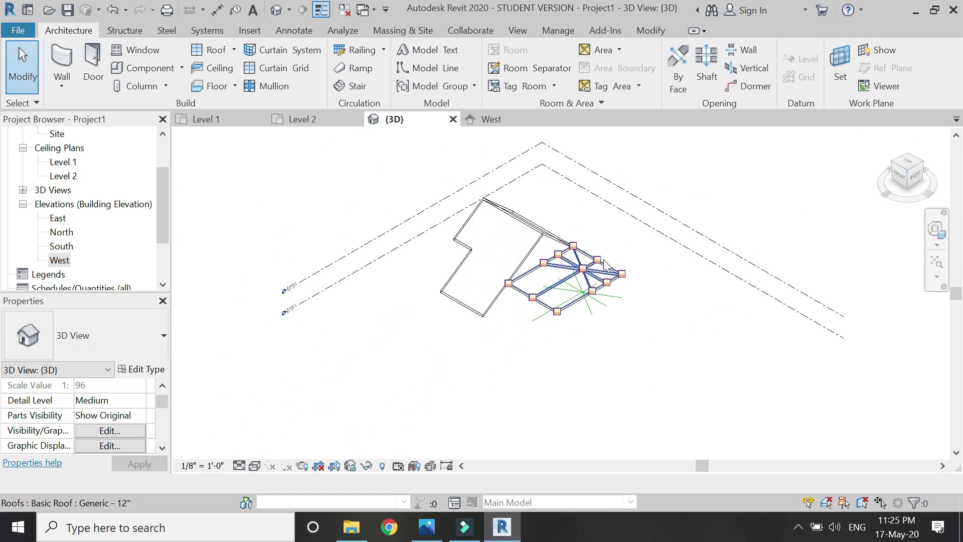
scroll(605, 264, up, 2)
scroll(606, 265, down, 1)
scroll(607, 268, up, 1)
click(609, 272)
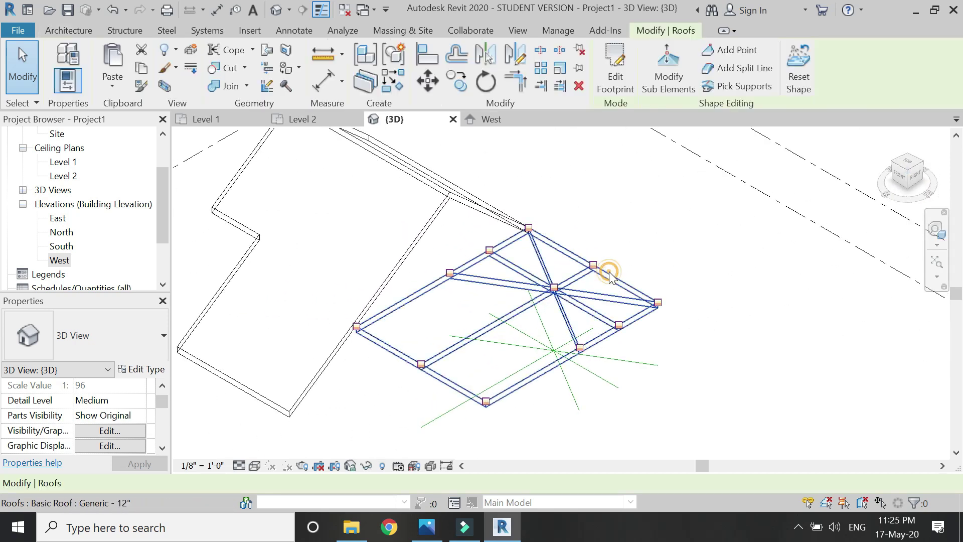
click(681, 90)
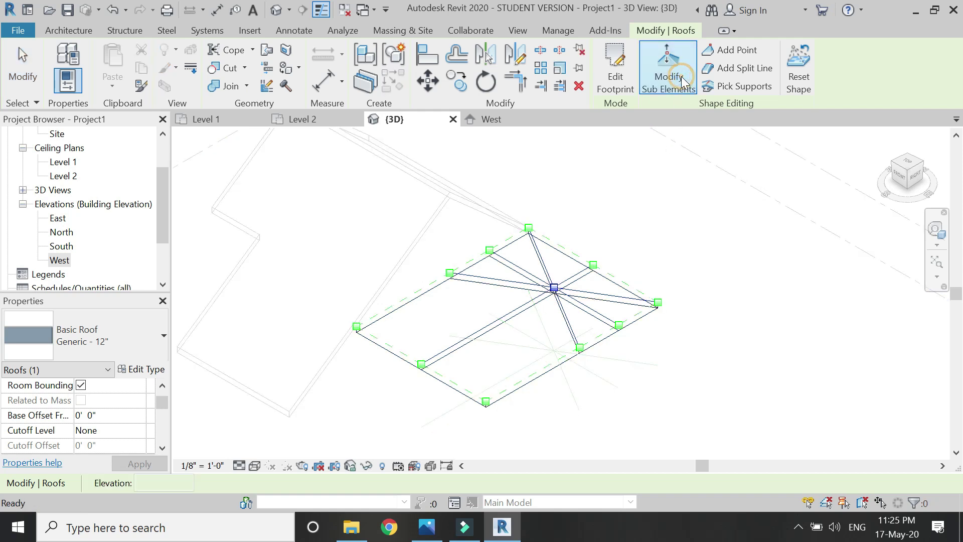
click(422, 364)
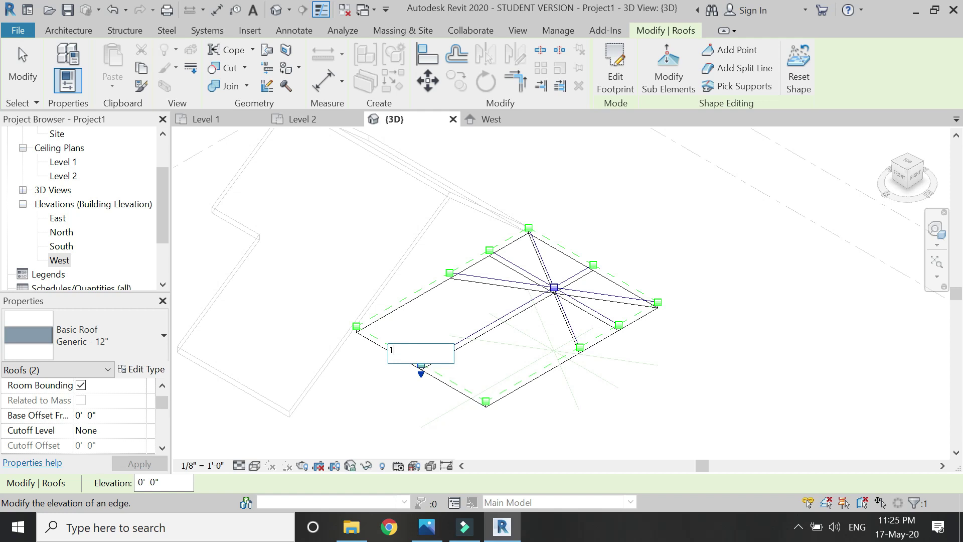
key(Return)
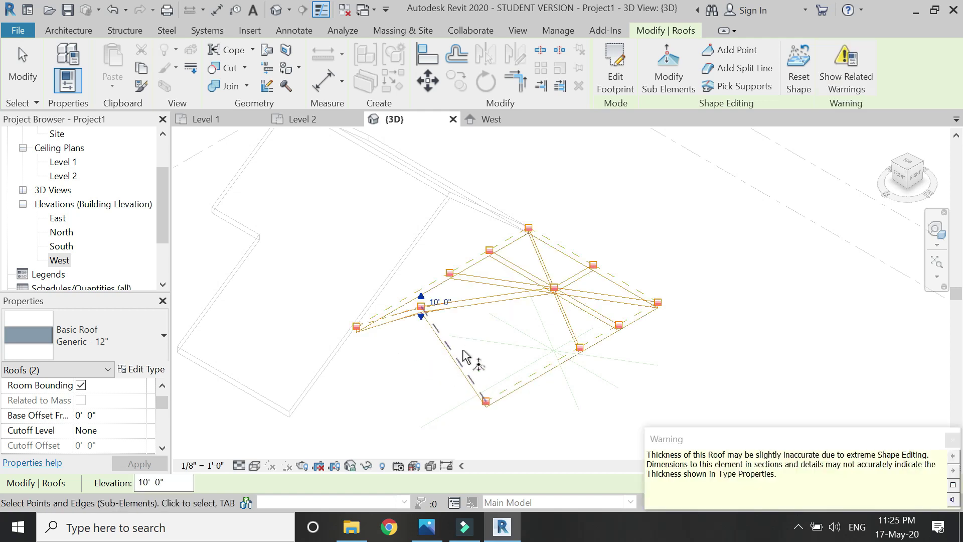
click(595, 267)
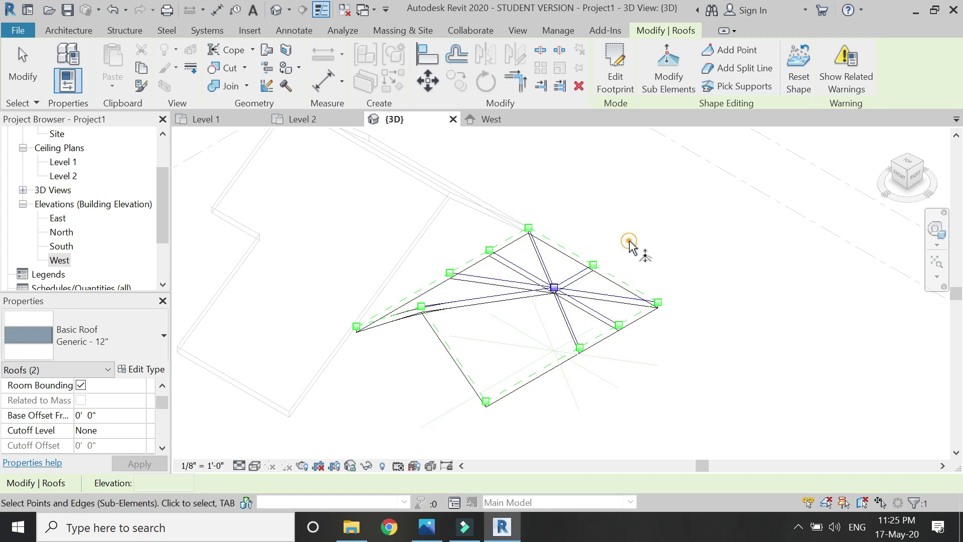
Step: Raise the upper-right edge midpoint and the roof's centre point to 10'
click(594, 266)
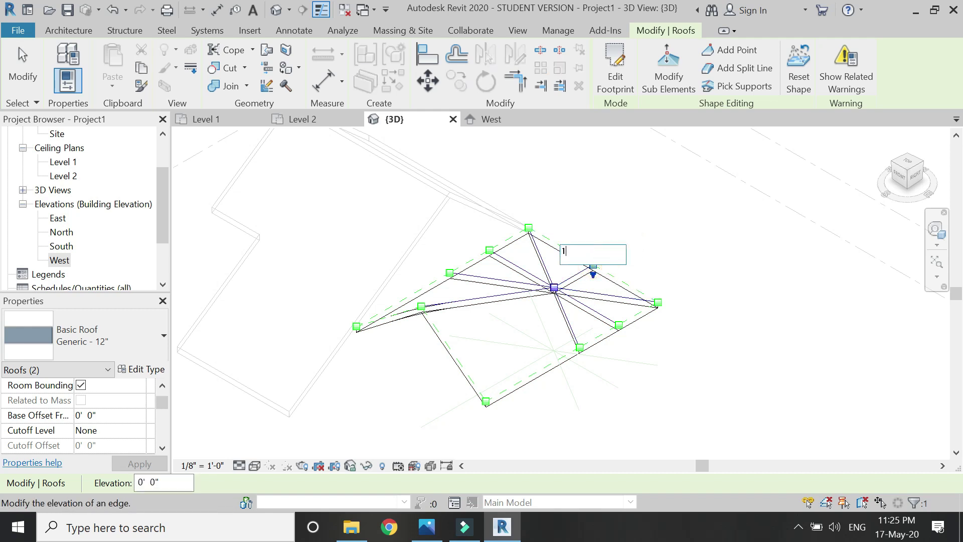
key(Return)
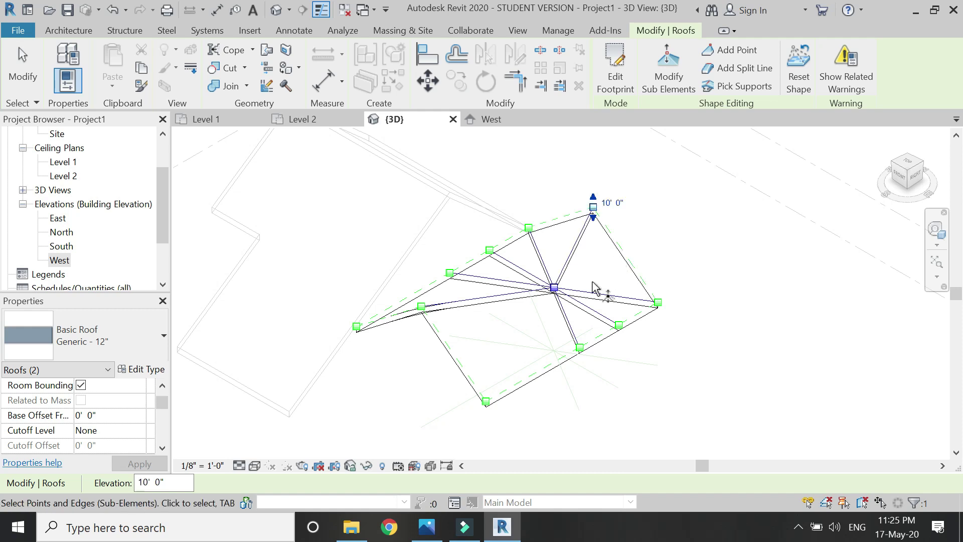
click(562, 291)
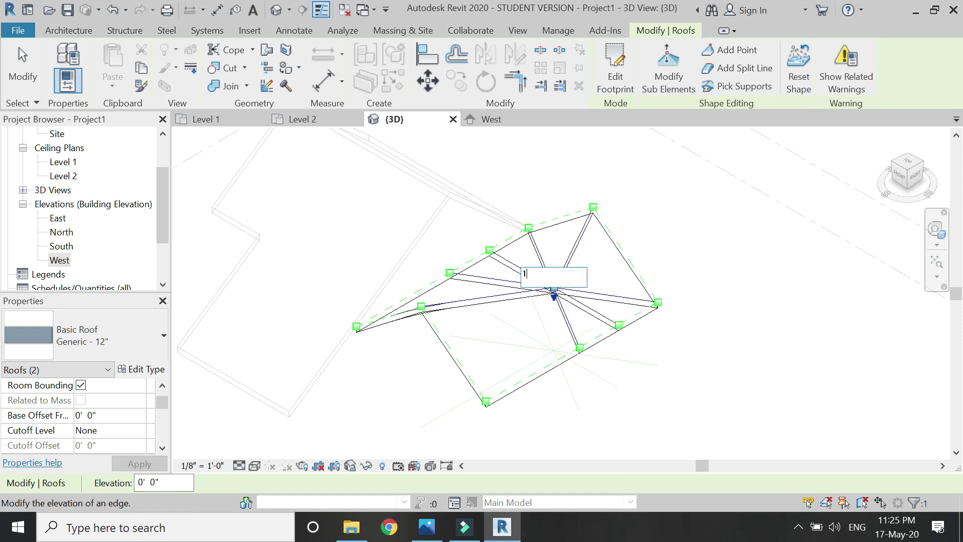
text(10')
key(Return)
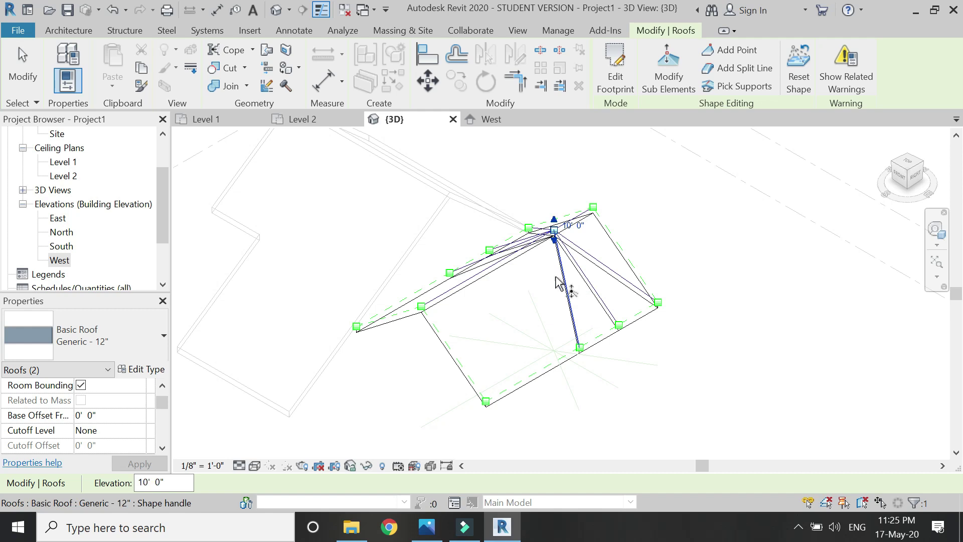
Step: Raise the upper-left and lower-right edge midpoints to 12' and finish shape editing
click(490, 251)
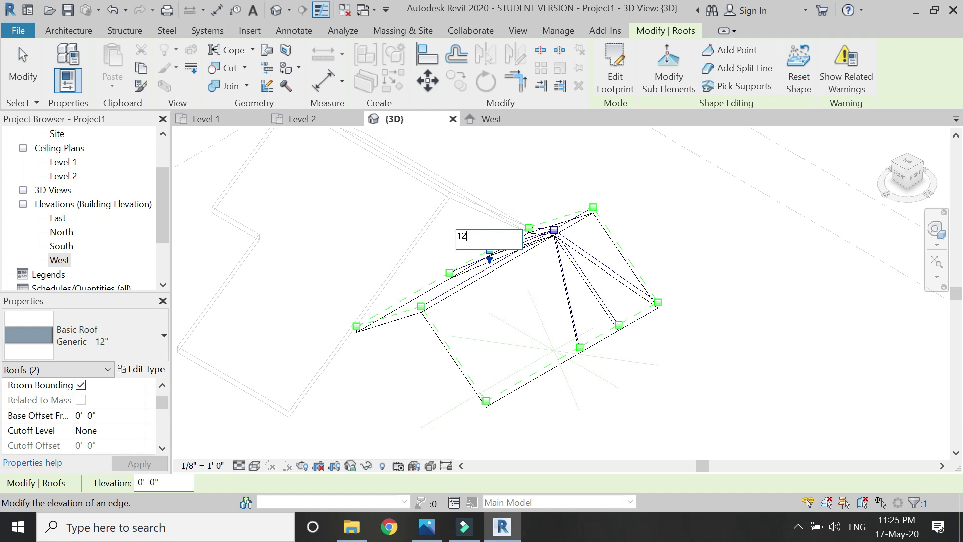
key(Return)
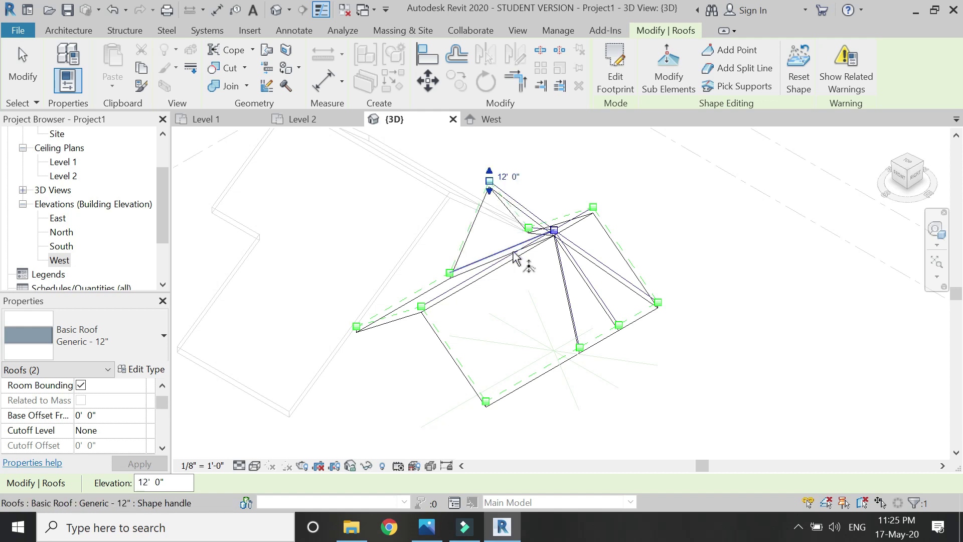
click(798, 533)
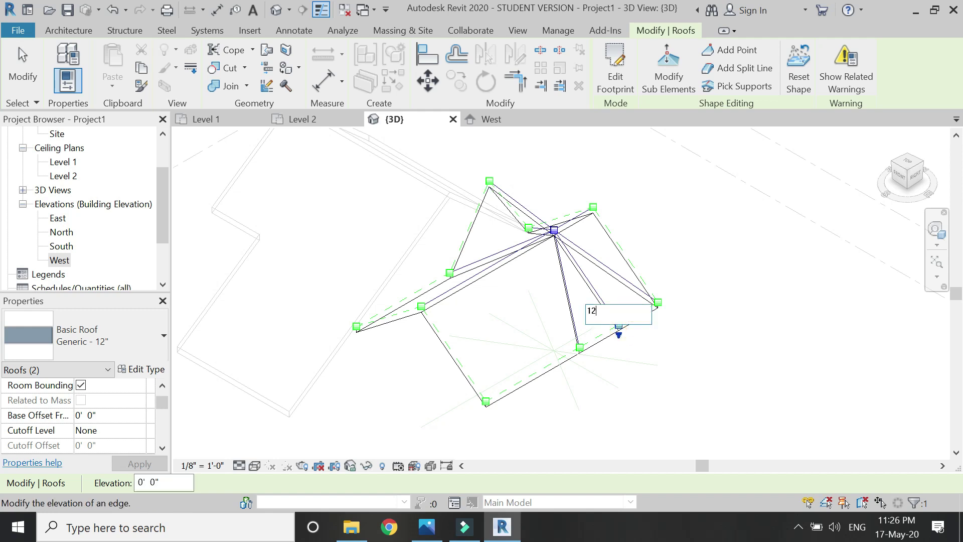
key(Return)
scroll(585, 398, up, 2)
key(Escape)
key(Escape)
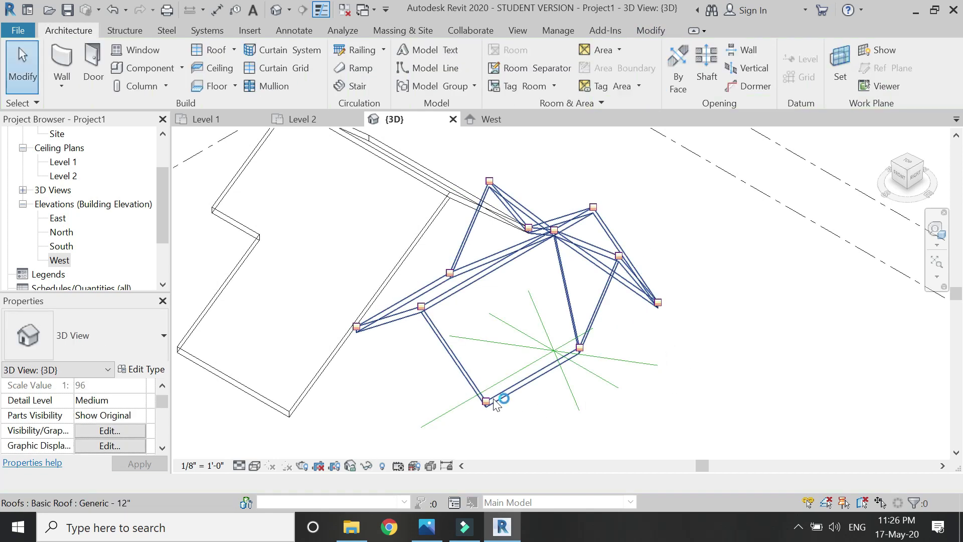
Step: Delete the leftover green reference lines and set the visual style to Hidden Line
click(598, 370)
key(Delete)
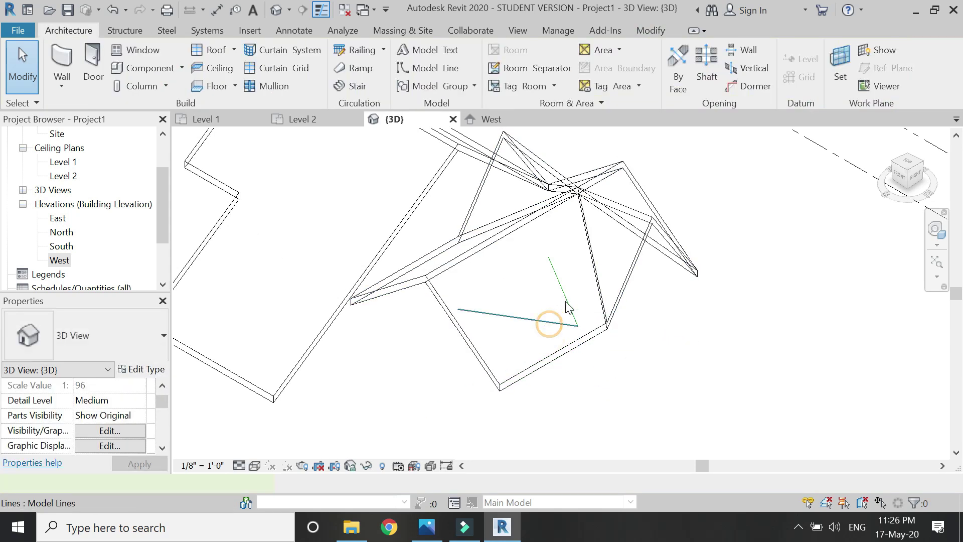
scroll(566, 302, down, 2)
click(254, 466)
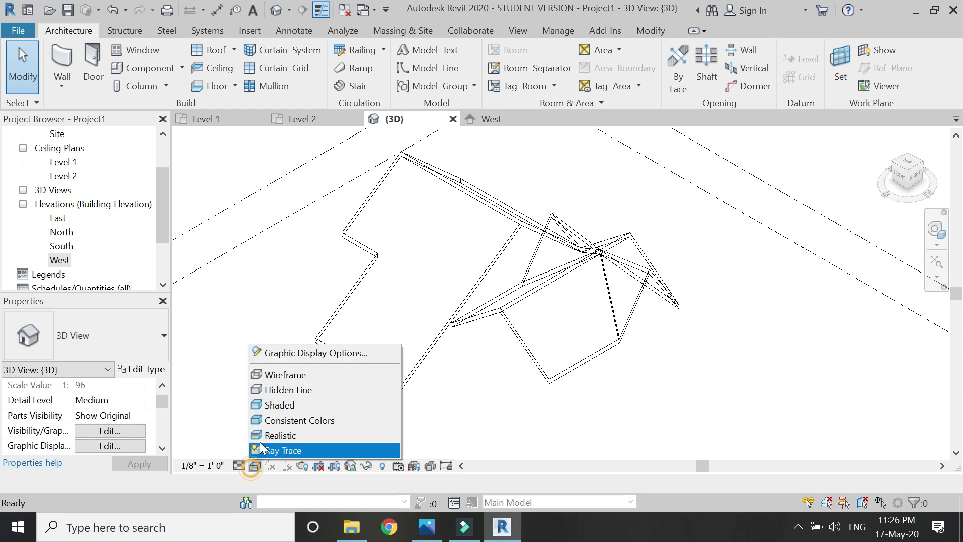
click(290, 389)
Step: Select the folded roof for moving and go to the Level 2 floor plan
shift+middle_drag(808, 306, 856, 278)
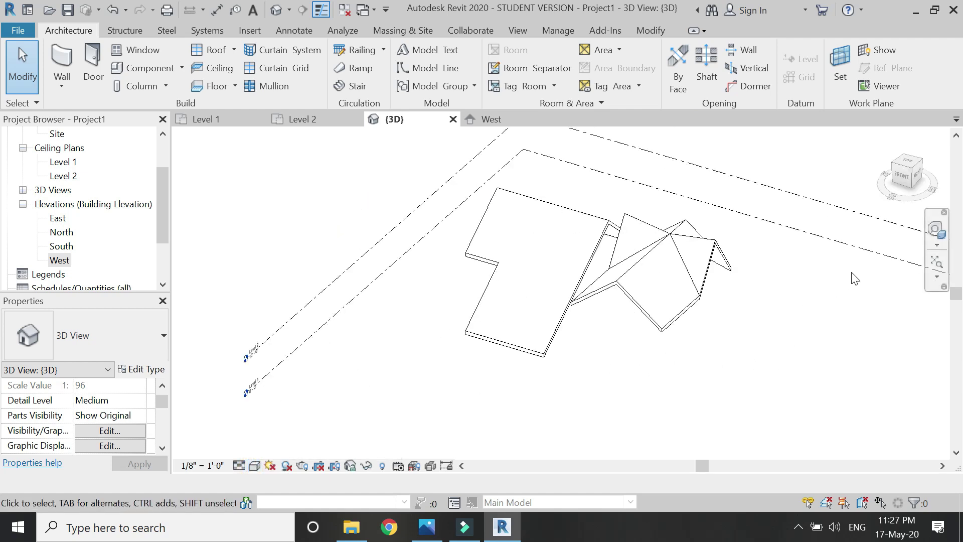
click(635, 255)
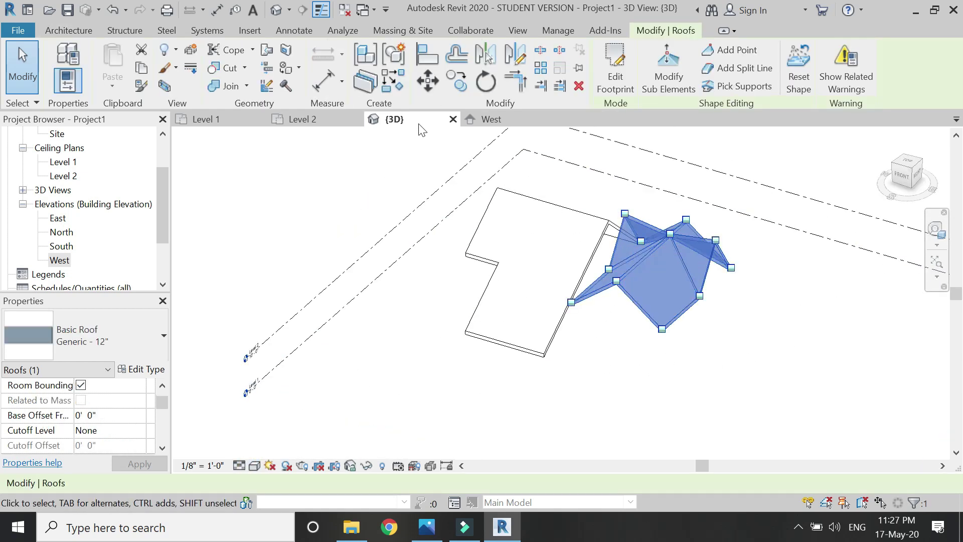
click(428, 88)
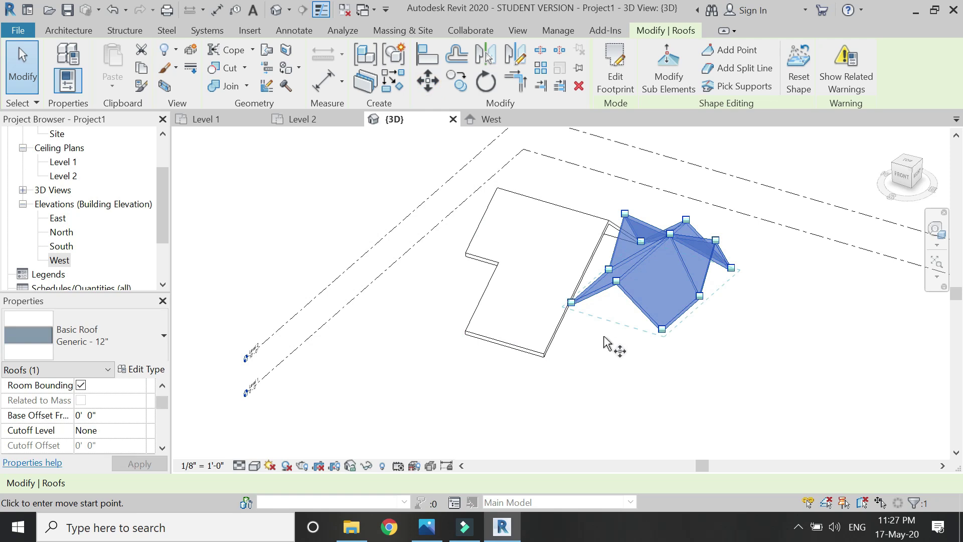
click(304, 122)
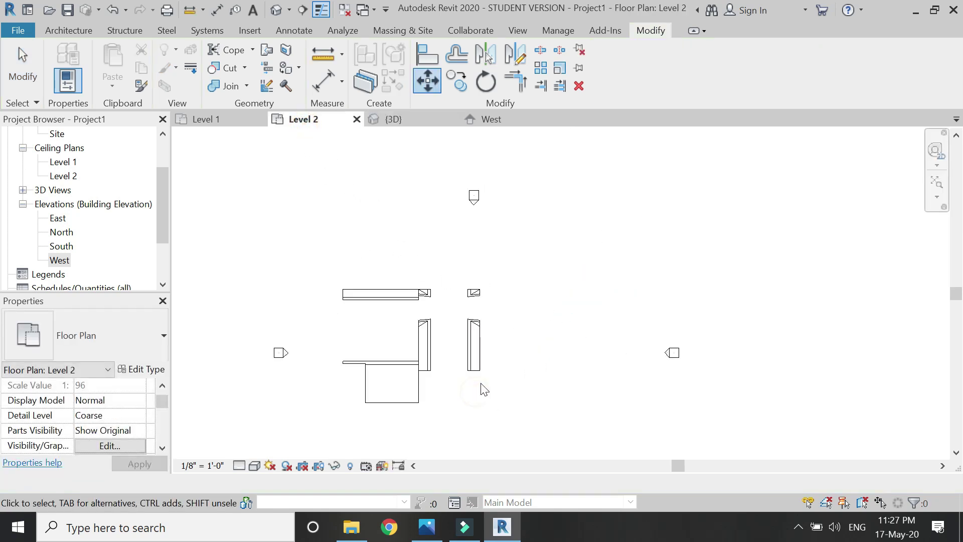
Step: Move the faceted roof further right in the Level 2 plan, then return to 3D
click(476, 345)
click(428, 82)
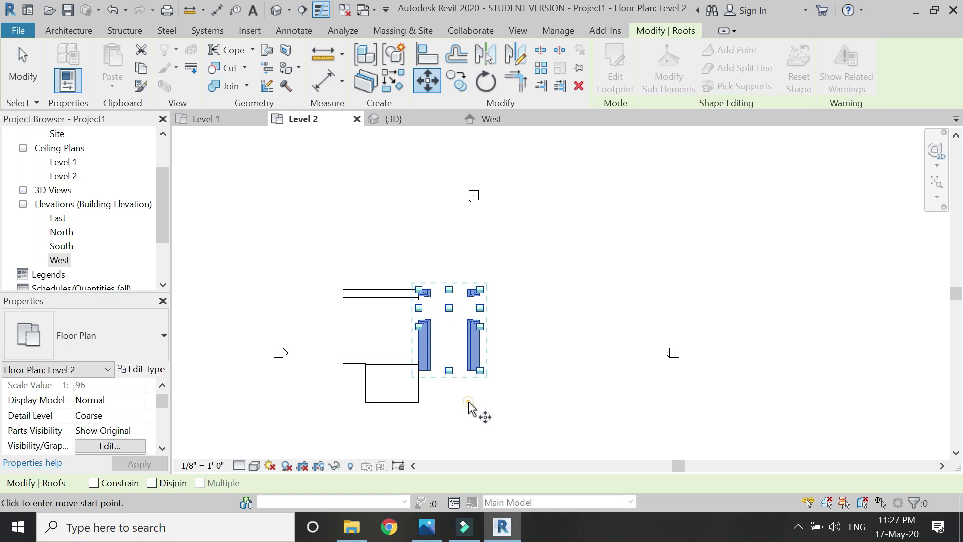
click(468, 401)
click(585, 396)
key(Escape)
click(408, 121)
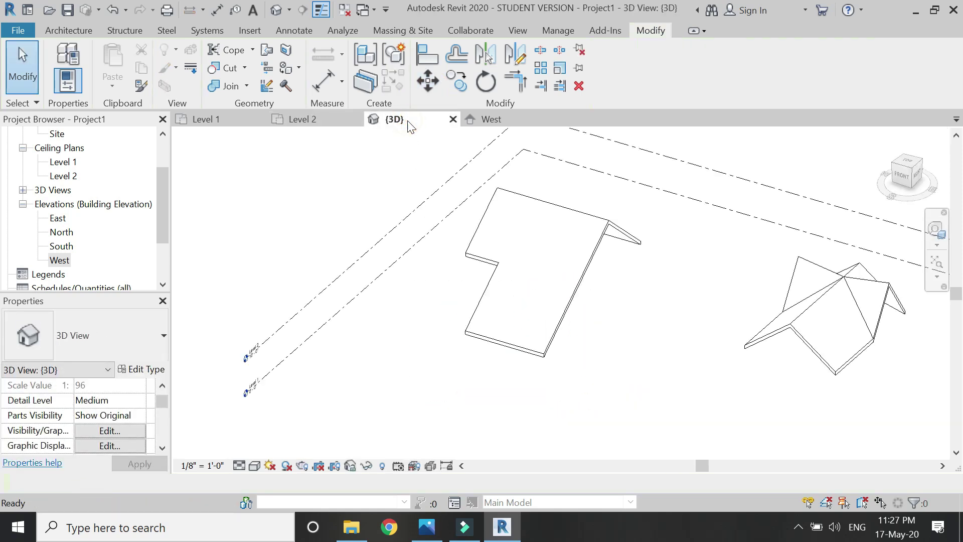
Step: Re-centre and orbit the 3D view around the right roof, then select that roof
click(932, 236)
drag(802, 221, 646, 309)
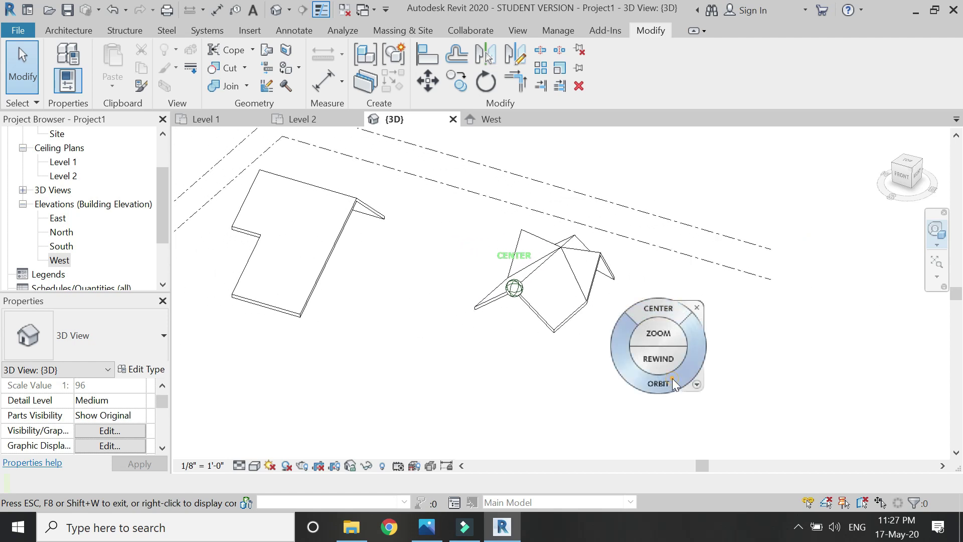
drag(674, 384, 630, 351)
key(Escape)
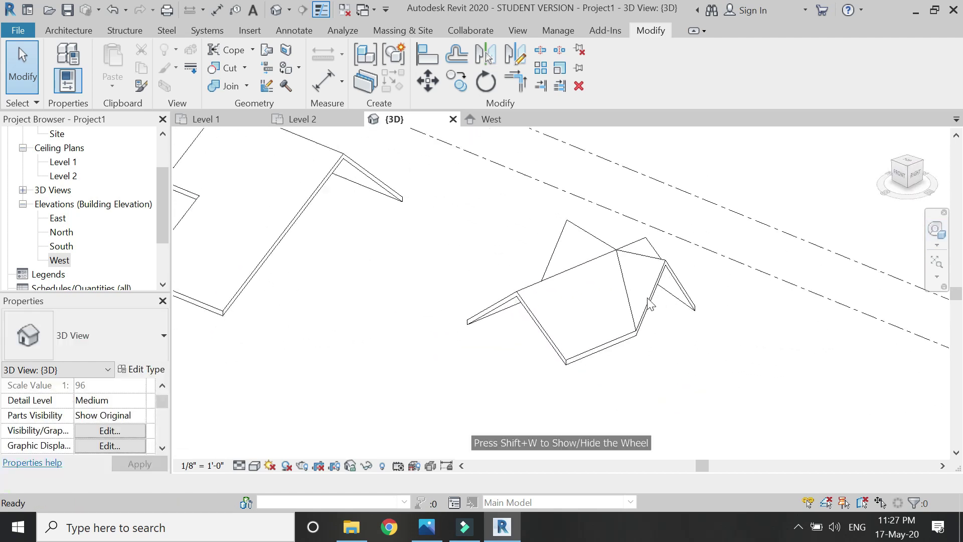
click(648, 298)
click(408, 319)
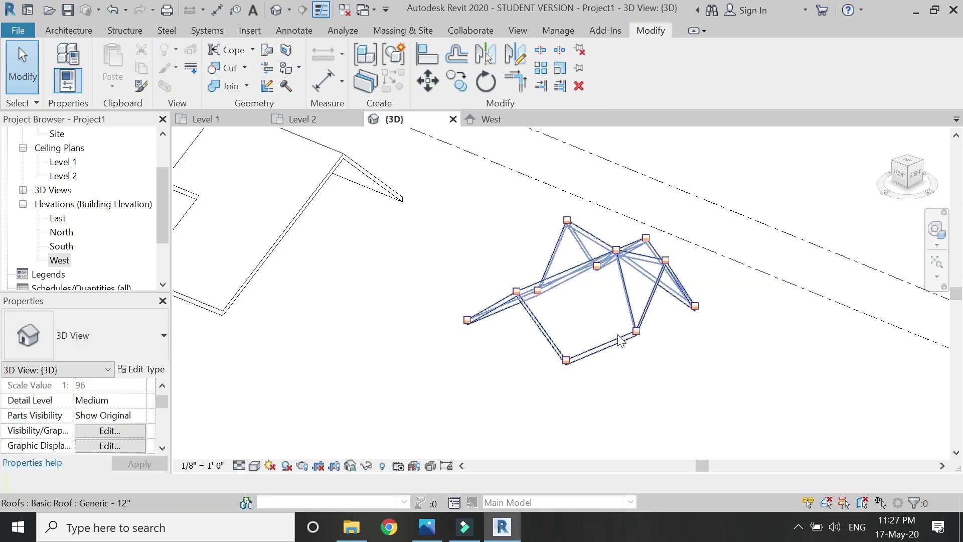
click(91, 34)
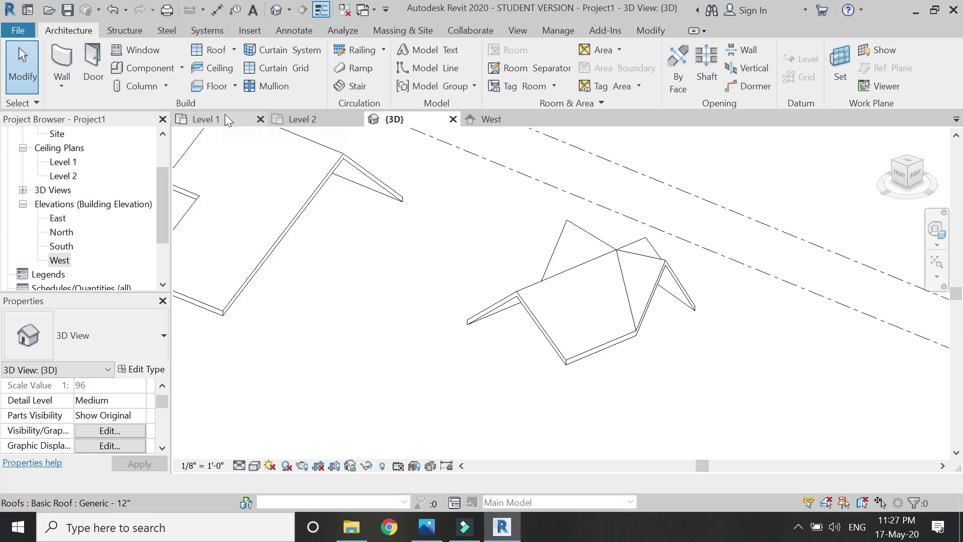
Step: Create an in-place Roofs model named Roofs 1 and start a sweep path on a new work plane
click(181, 67)
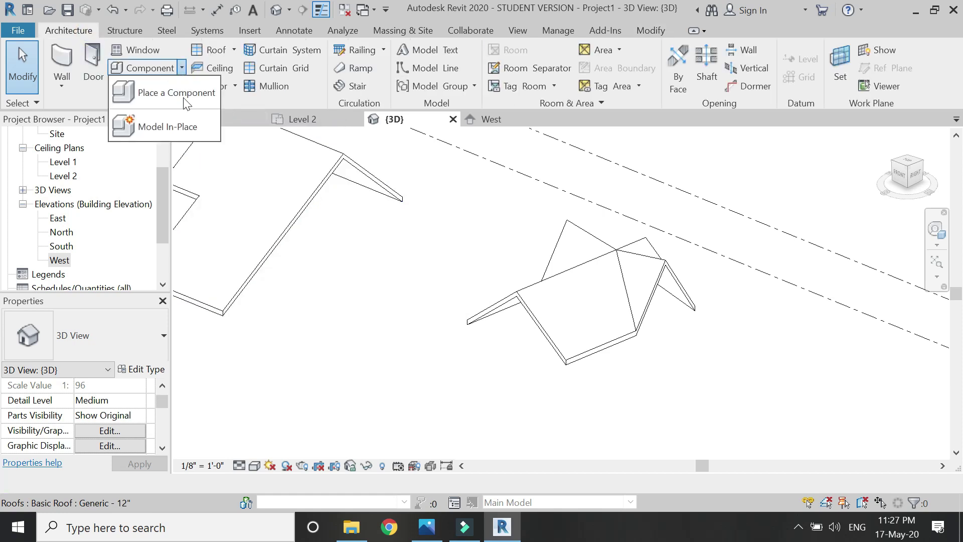
click(171, 124)
scroll(126, 261, down, 3)
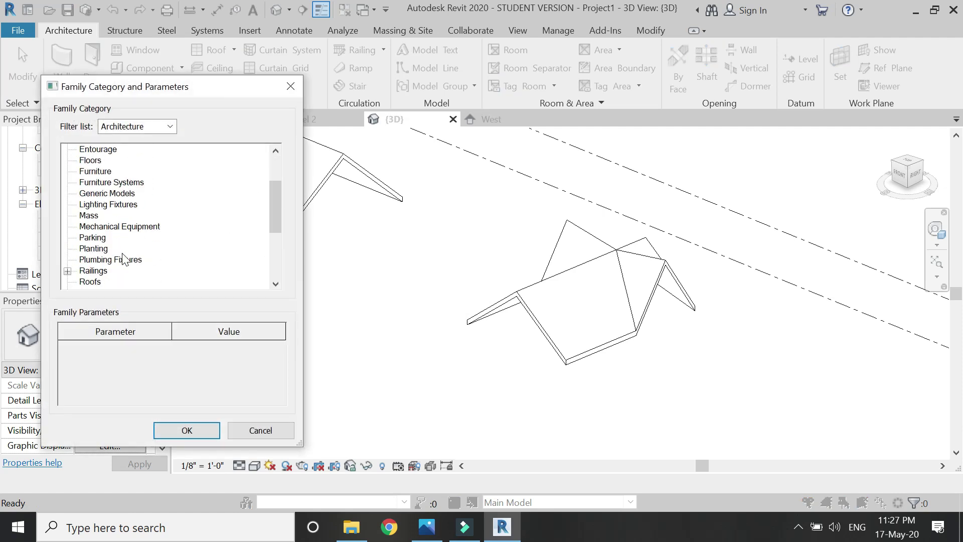
click(194, 422)
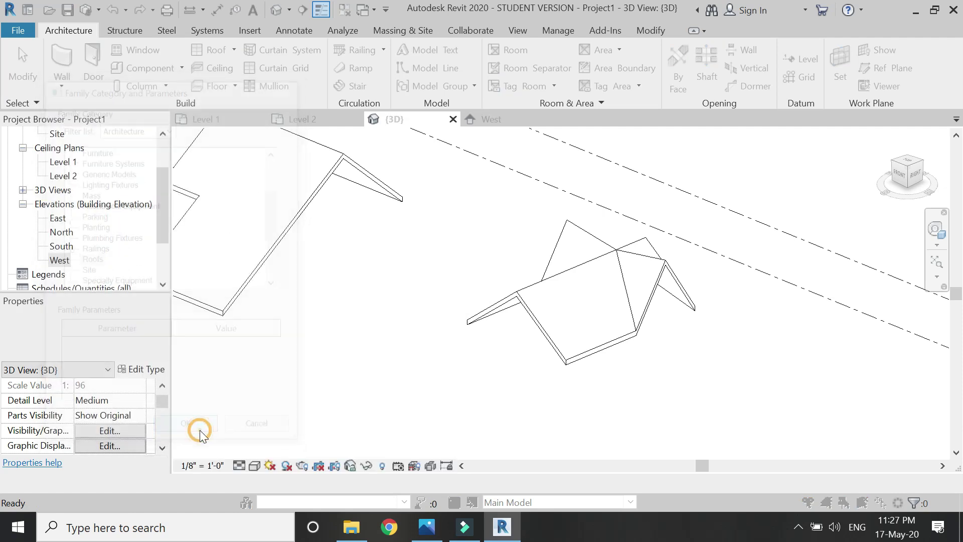
click(496, 289)
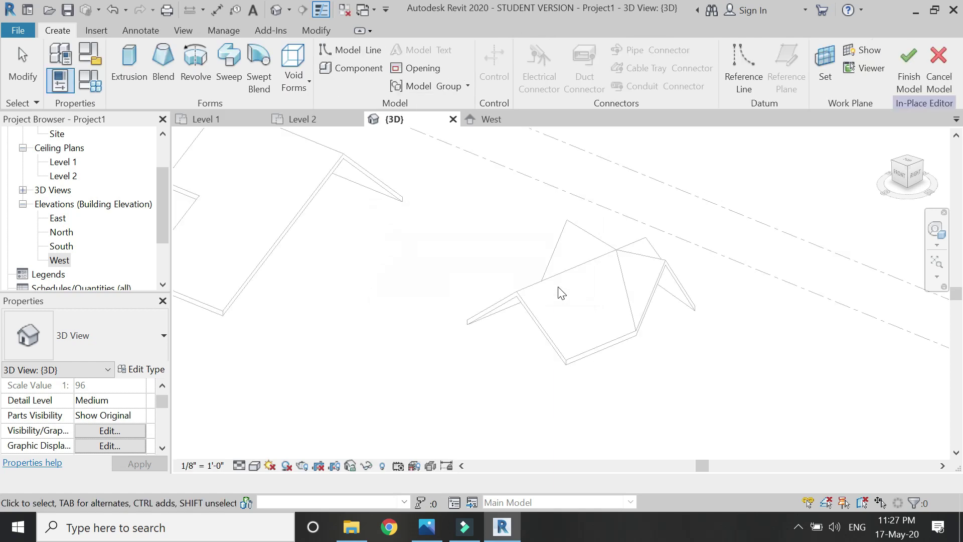
click(228, 64)
click(702, 59)
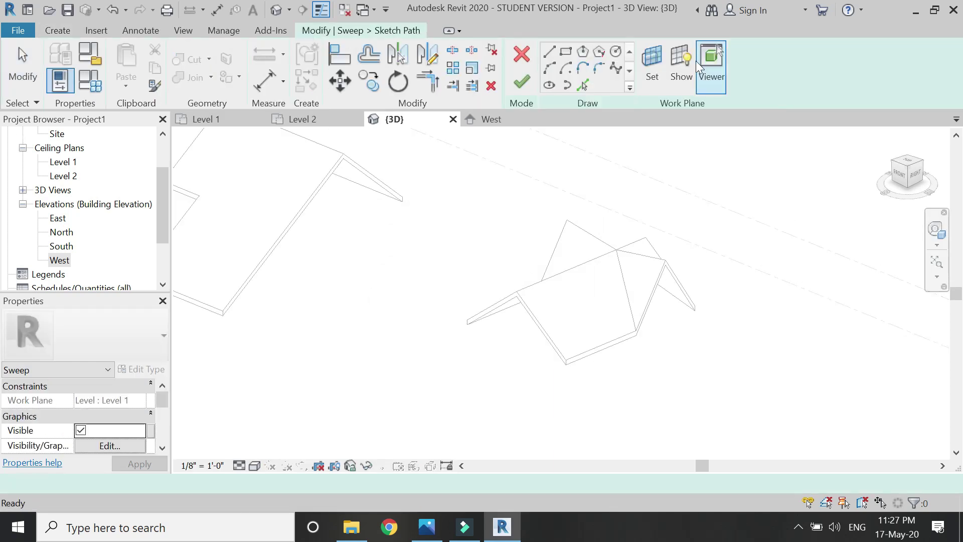
click(653, 66)
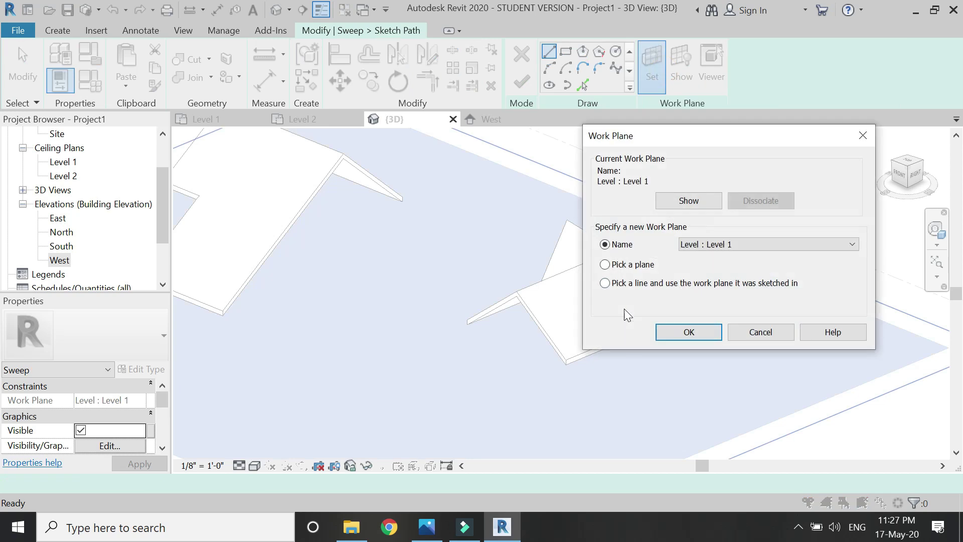
Step: Use the roof face as work plane and pick the roof's two lower edges as the sweep path
click(689, 332)
scroll(622, 333, up, 5)
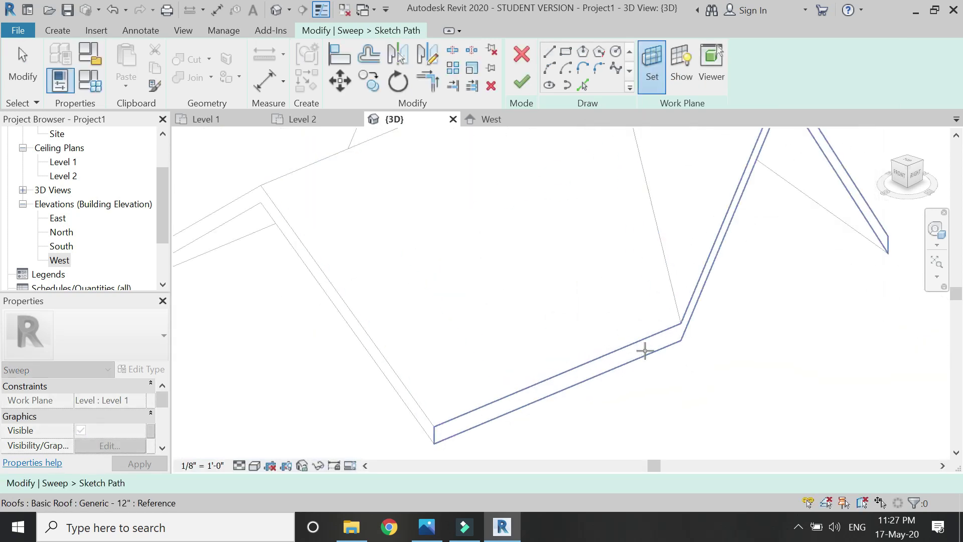
scroll(645, 351, down, 2)
click(641, 349)
click(582, 85)
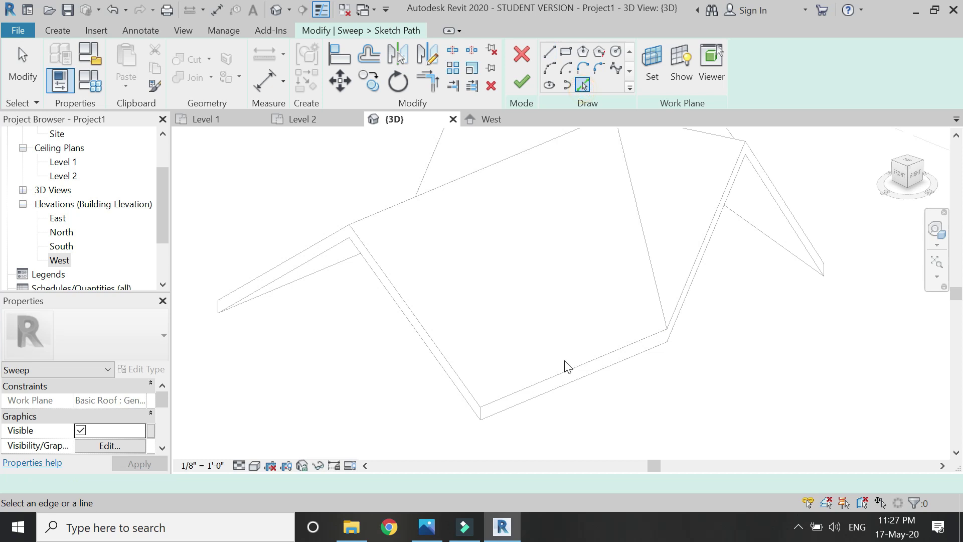
scroll(565, 361, down, 2)
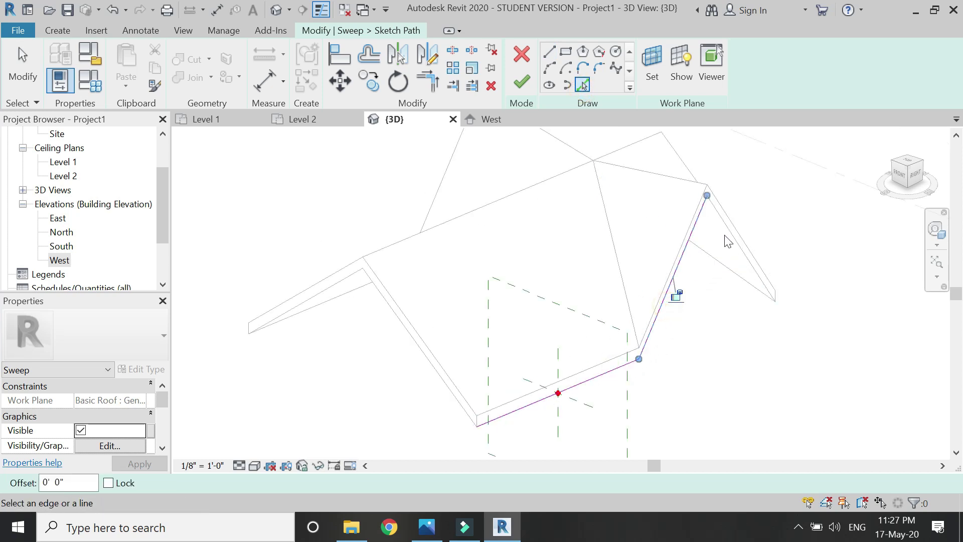
key(Escape)
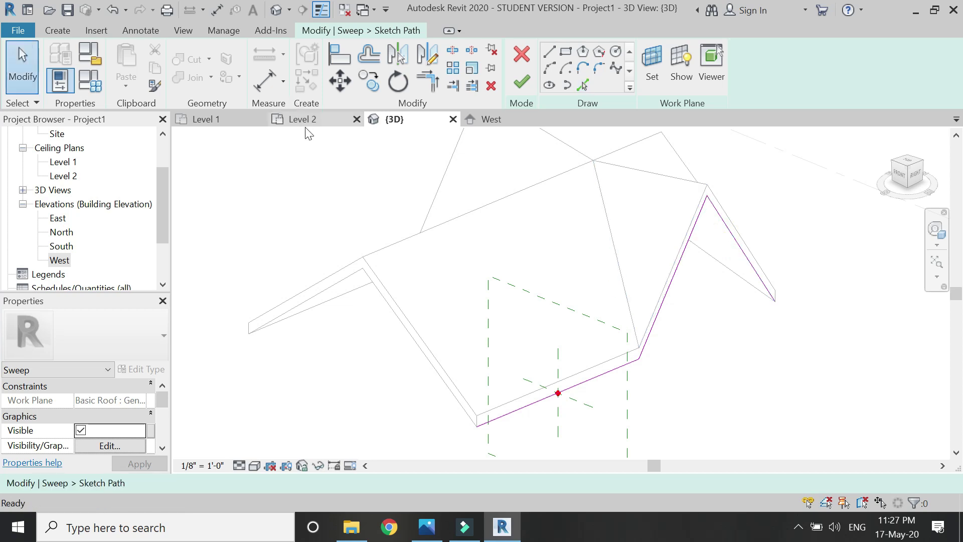
scroll(63, 236, down, 1)
click(63, 232)
Step: In the South elevation, finish the sweep path sketch
click(62, 232)
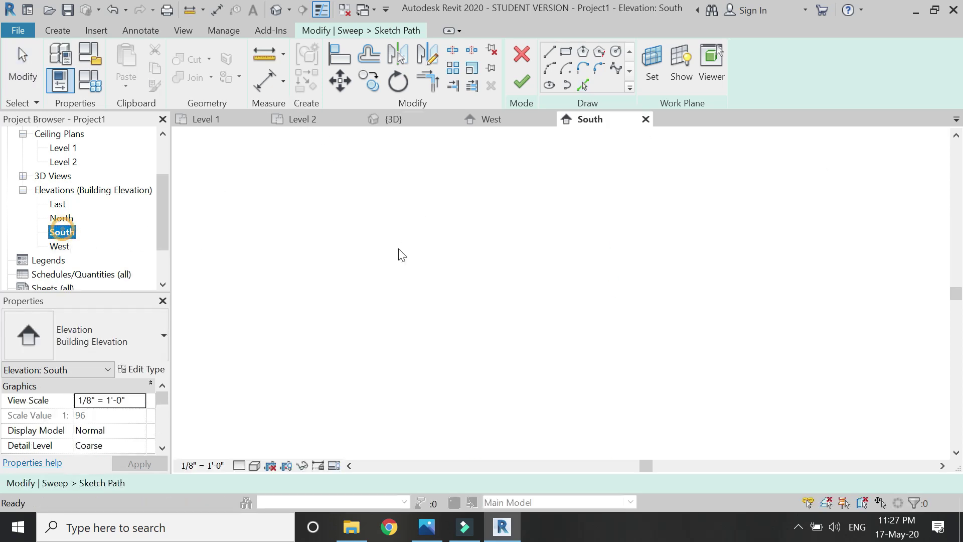
scroll(783, 311, up, 3)
scroll(729, 303, up, 2)
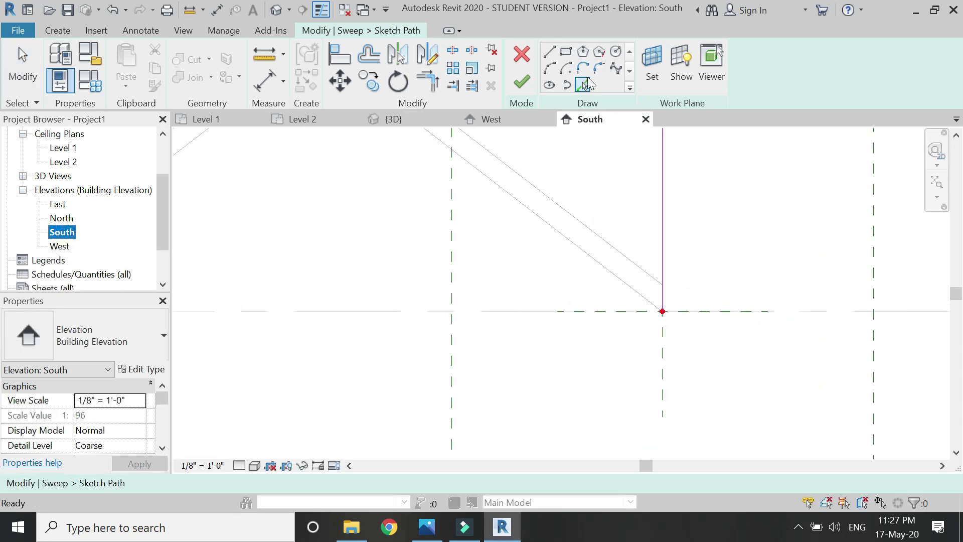
click(565, 51)
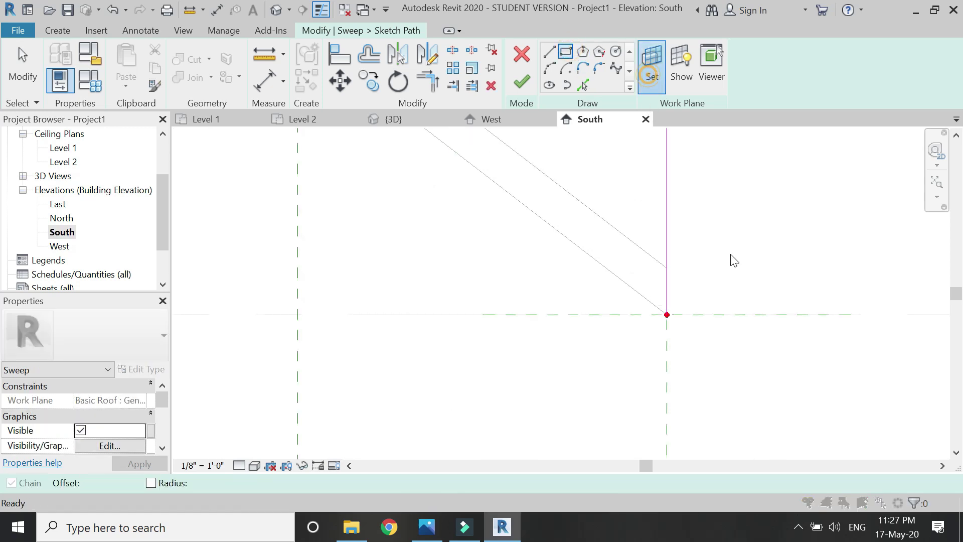
key(Escape)
click(530, 80)
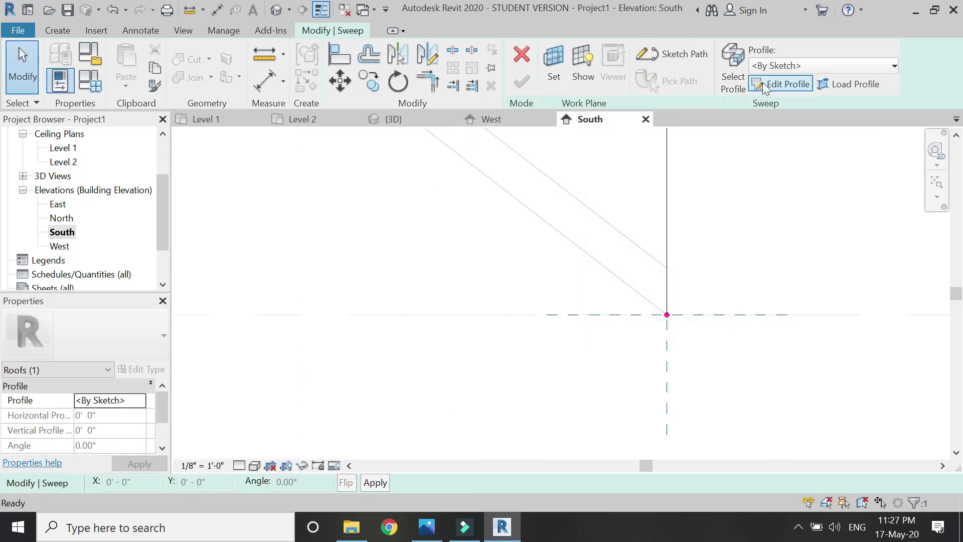
Step: Draw an 8" by 9" rectangular profile at the path end and finish the sweep
click(757, 85)
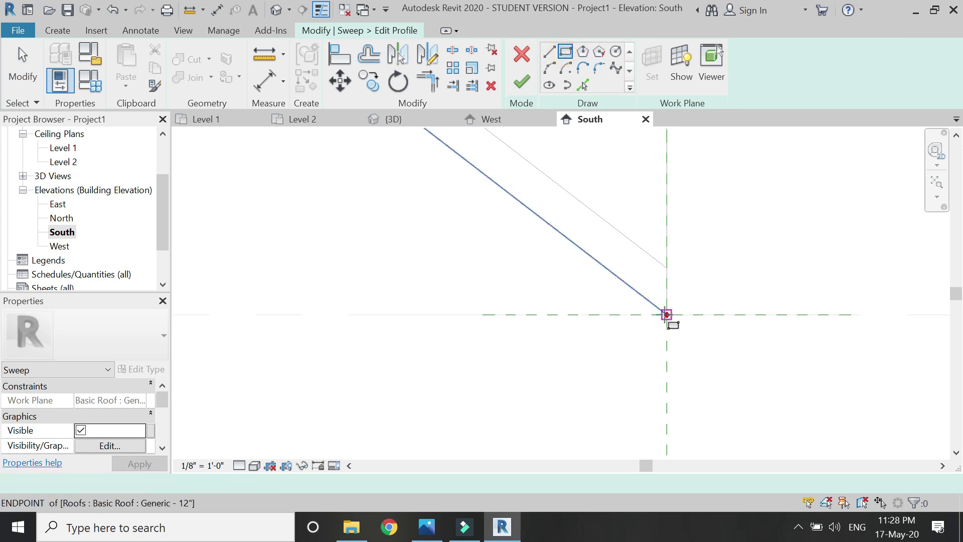
click(667, 315)
click(635, 348)
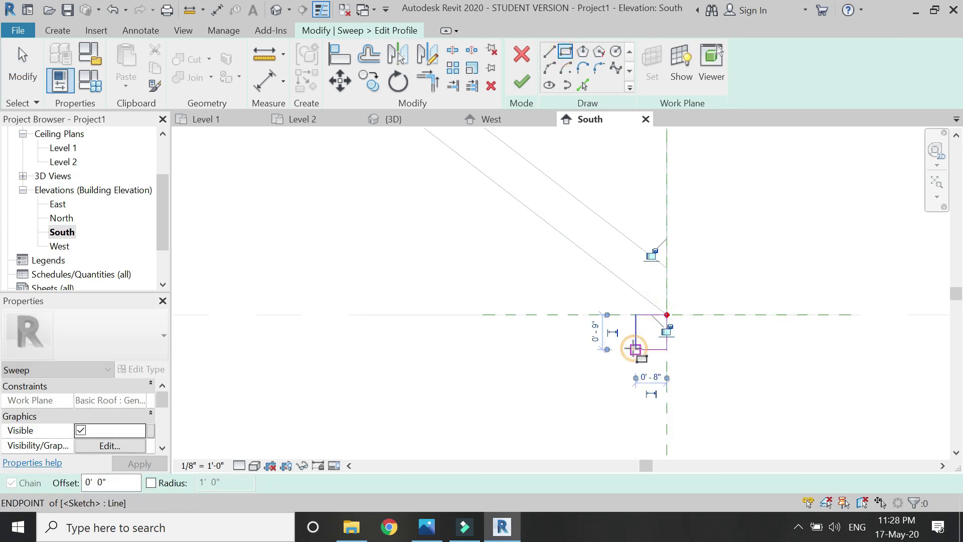
scroll(568, 336, down, 3)
key(Escape)
key(Escape)
click(522, 81)
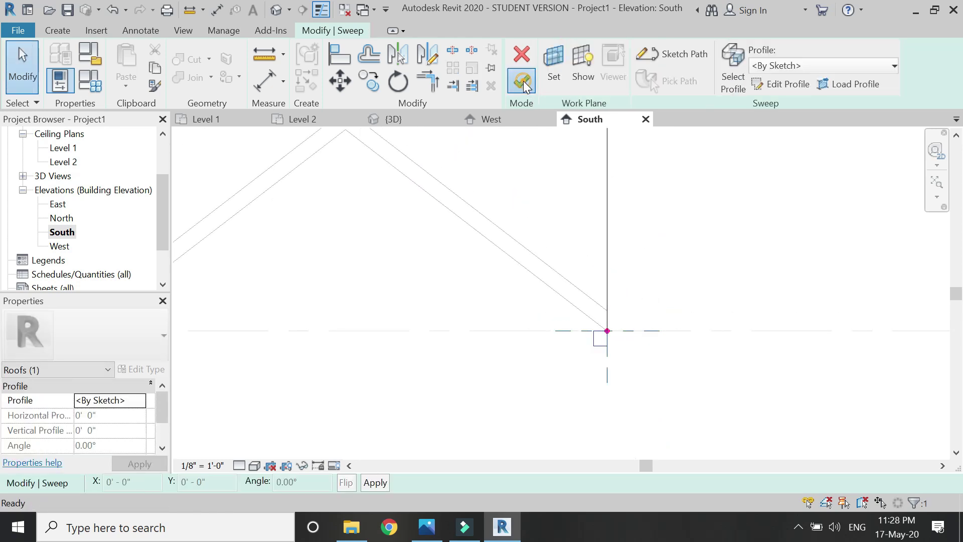
click(519, 62)
scroll(576, 211, down, 3)
key(Escape)
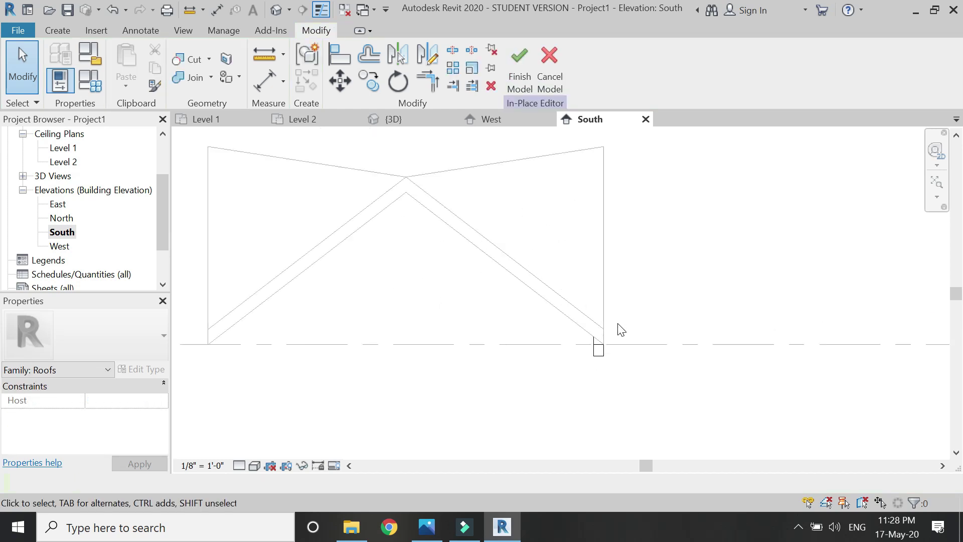
scroll(619, 327, up, 4)
click(69, 29)
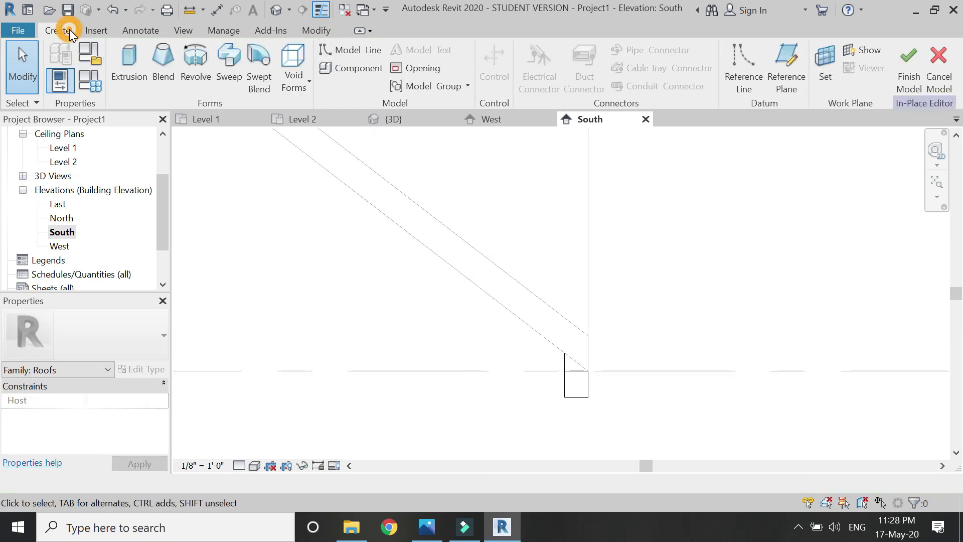
Step: In the Level 2 plan, draw a reference plane (RP) along the roofs' lower edge
click(315, 120)
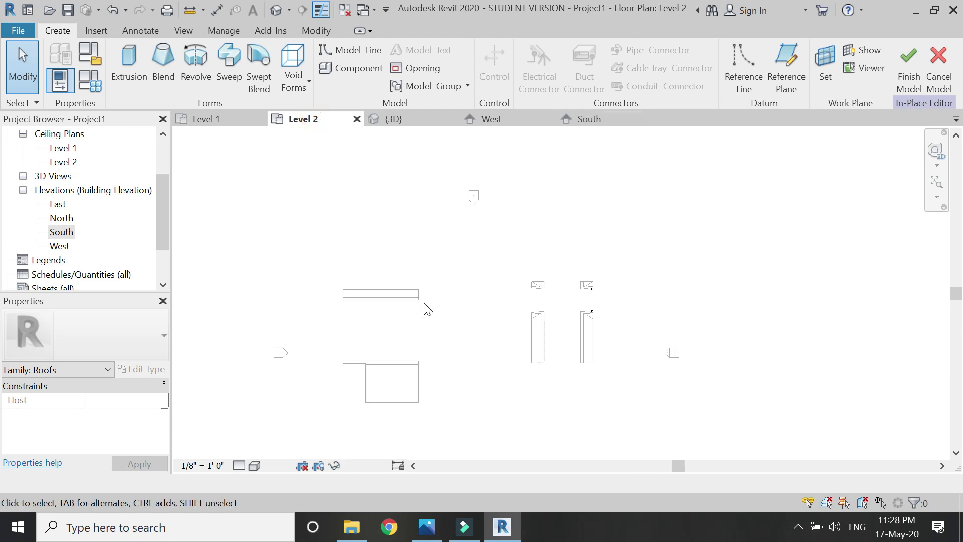
scroll(594, 346, up, 5)
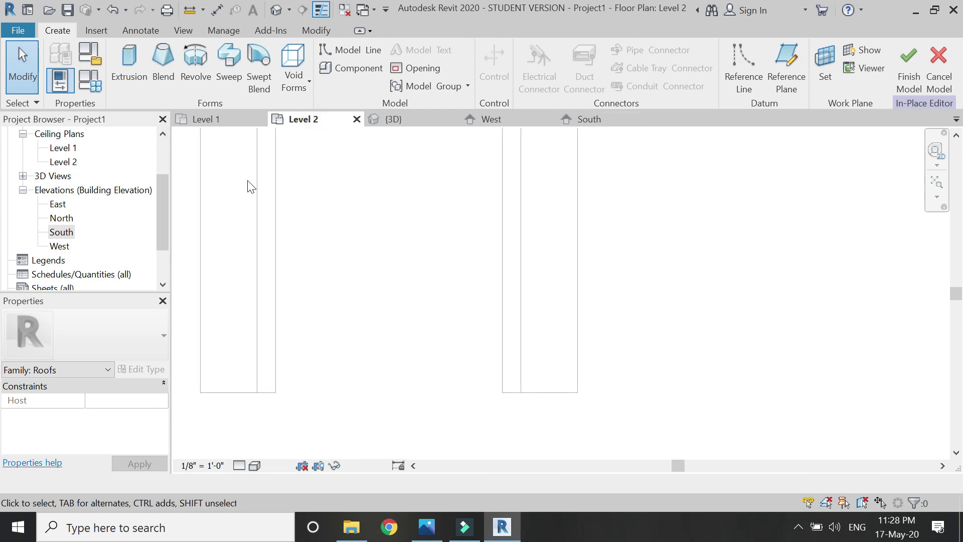
key(r)
key(p)
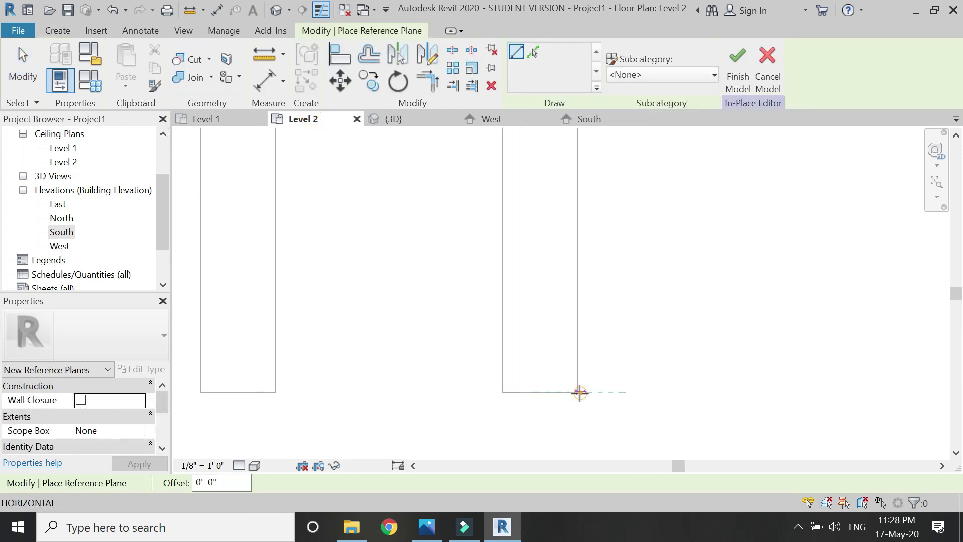
click(579, 393)
click(262, 392)
key(Escape)
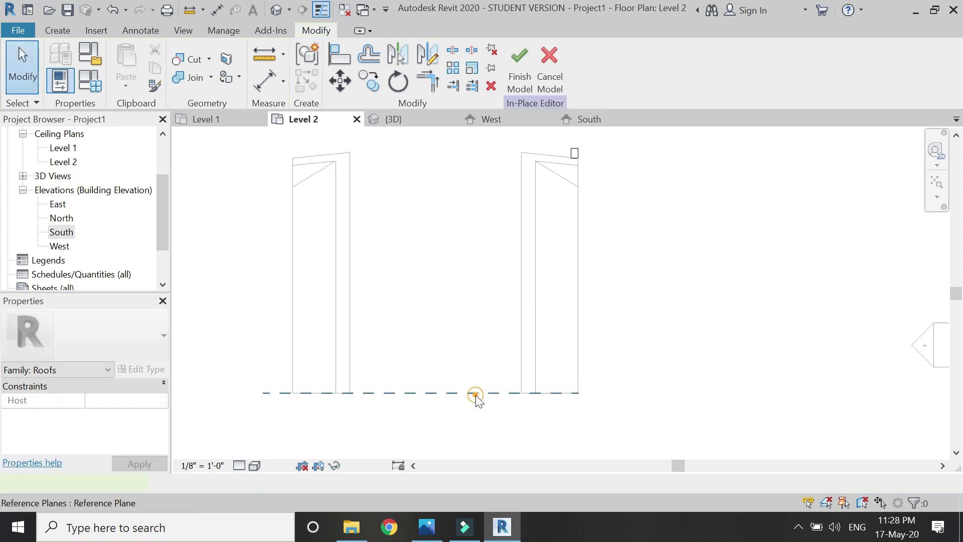
click(482, 393)
click(560, 390)
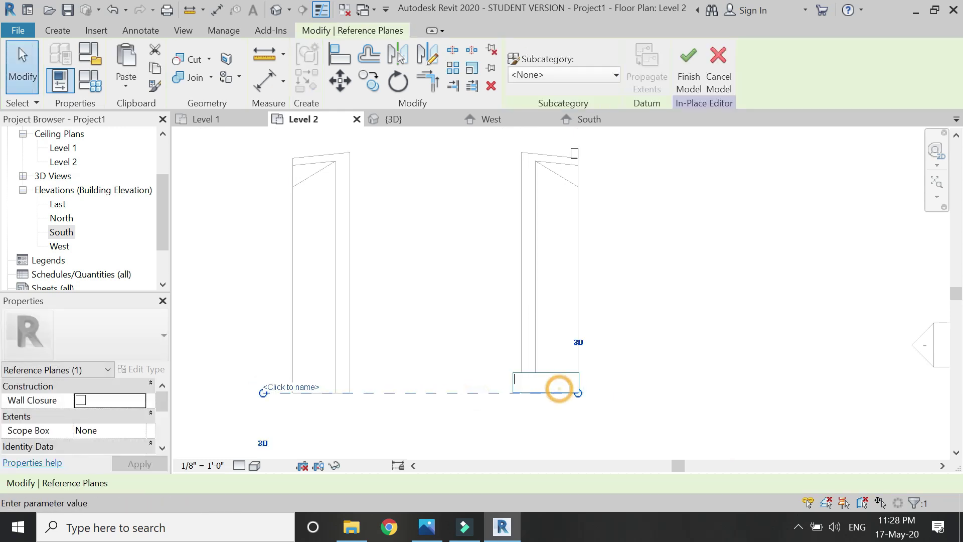
click(647, 404)
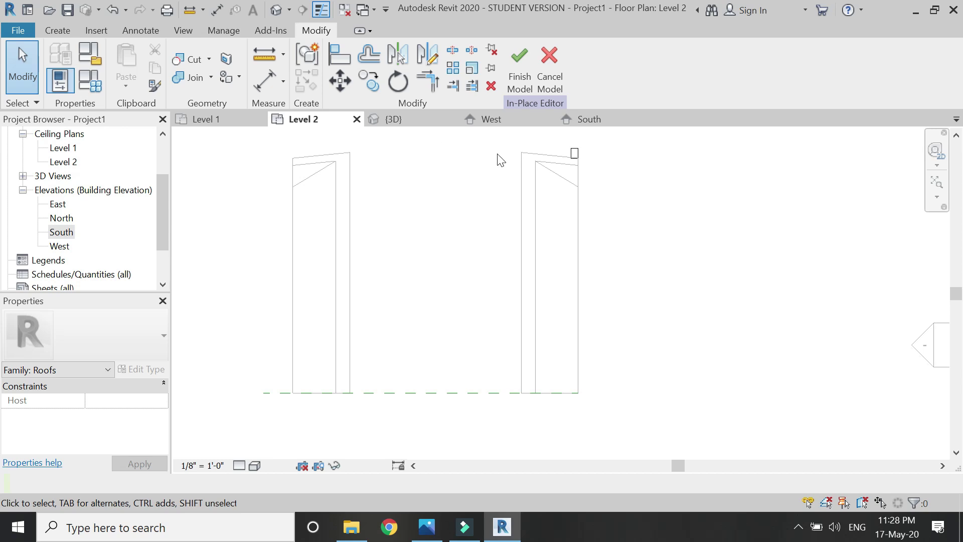
Step: Start an extrusion in the South elevation on work plane Reference Plane : 1
click(589, 117)
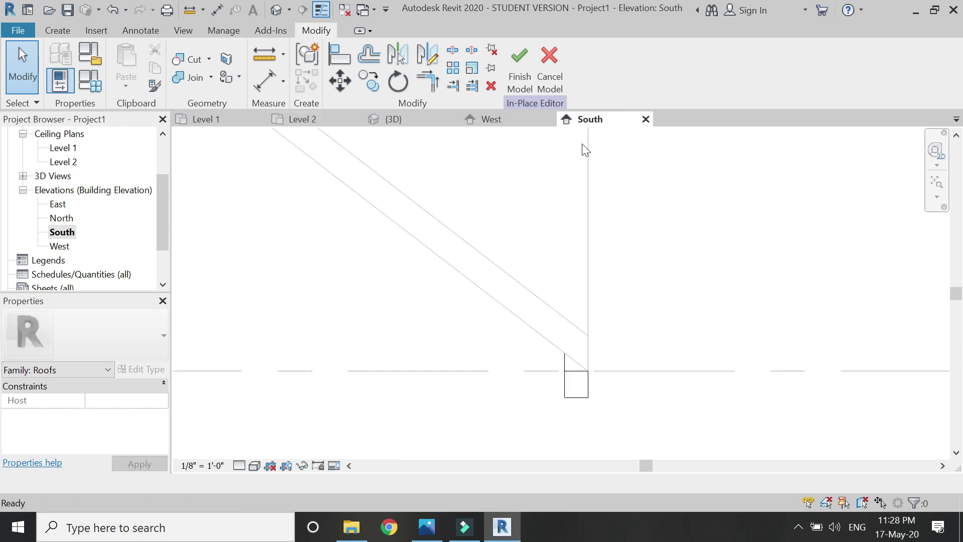
click(64, 25)
click(132, 70)
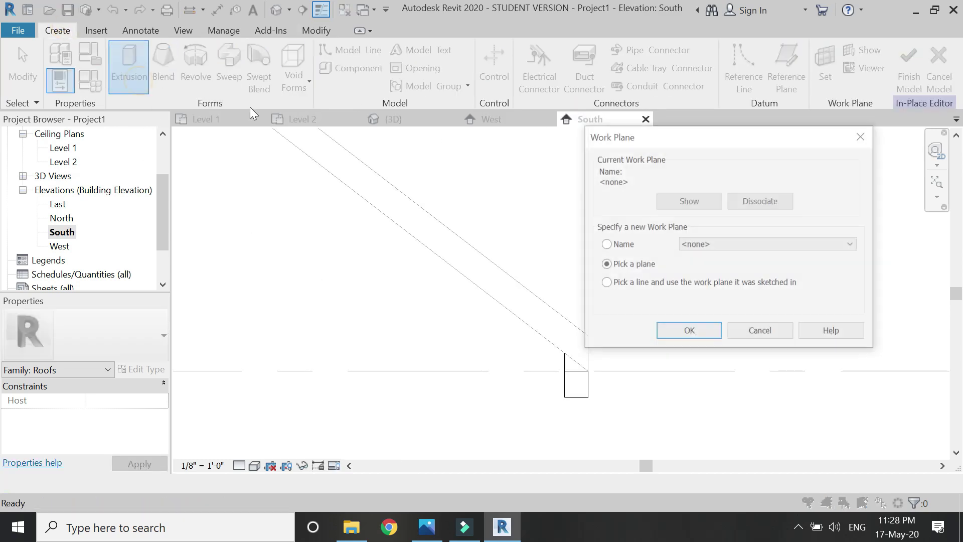
click(738, 244)
click(714, 285)
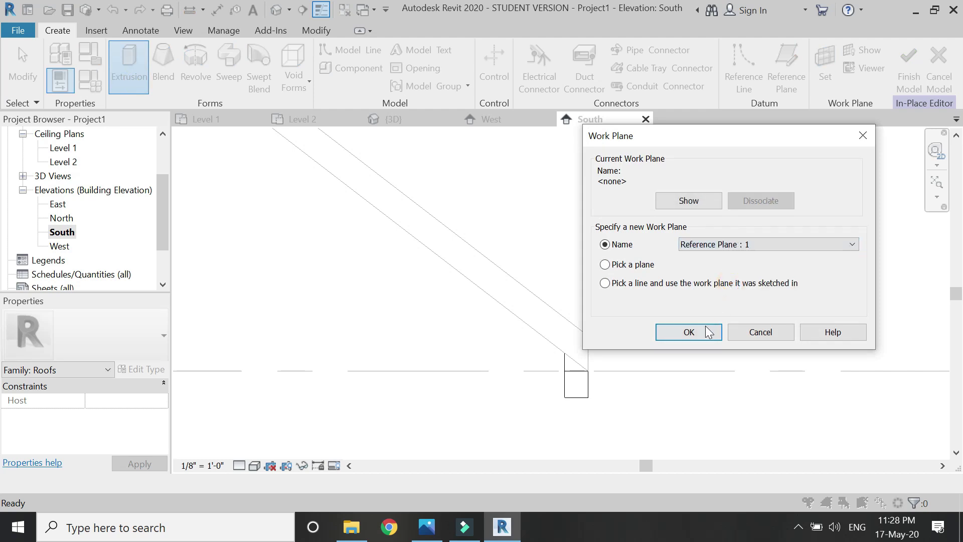
click(706, 332)
Step: Sketch a closed triangle under the roof corner and finish it as a solid extrusion
scroll(586, 369, up, 4)
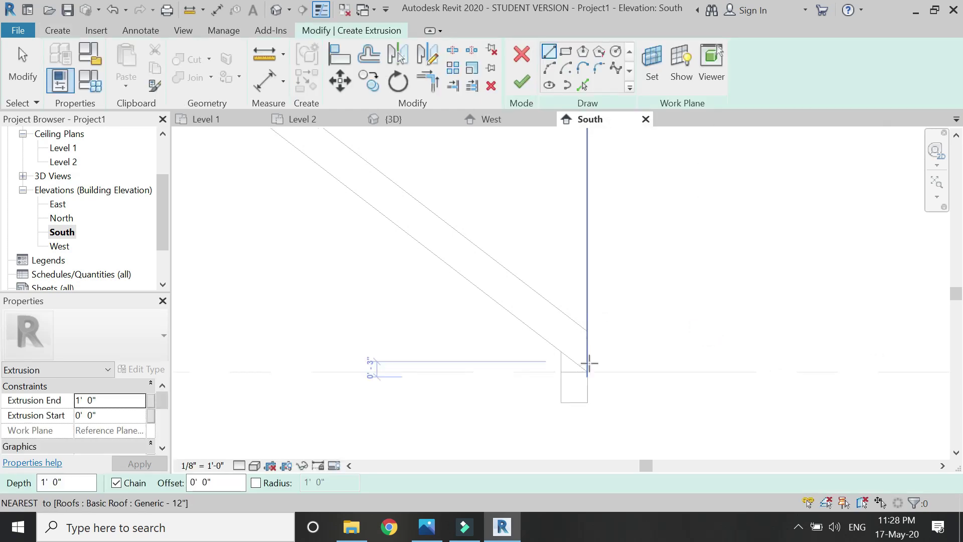
click(585, 388)
click(503, 325)
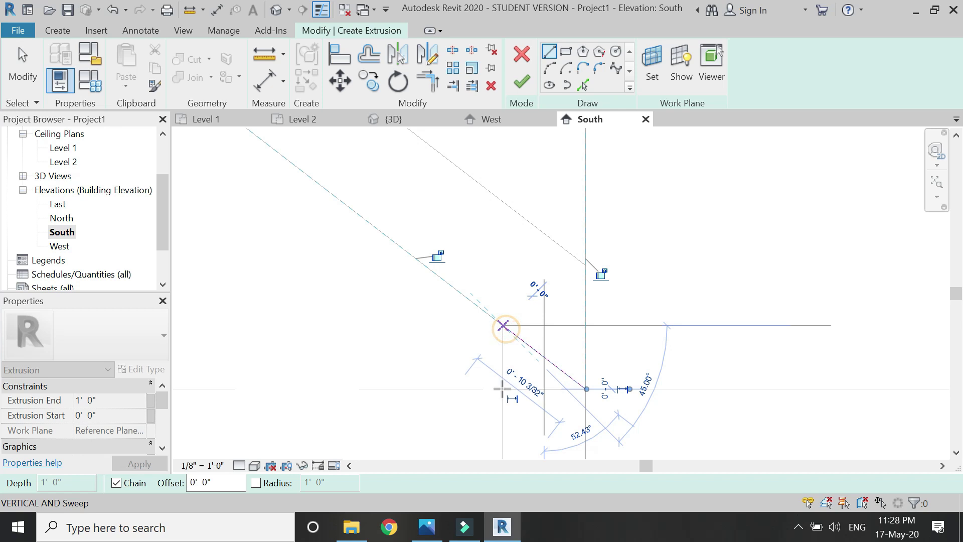
click(502, 389)
click(584, 390)
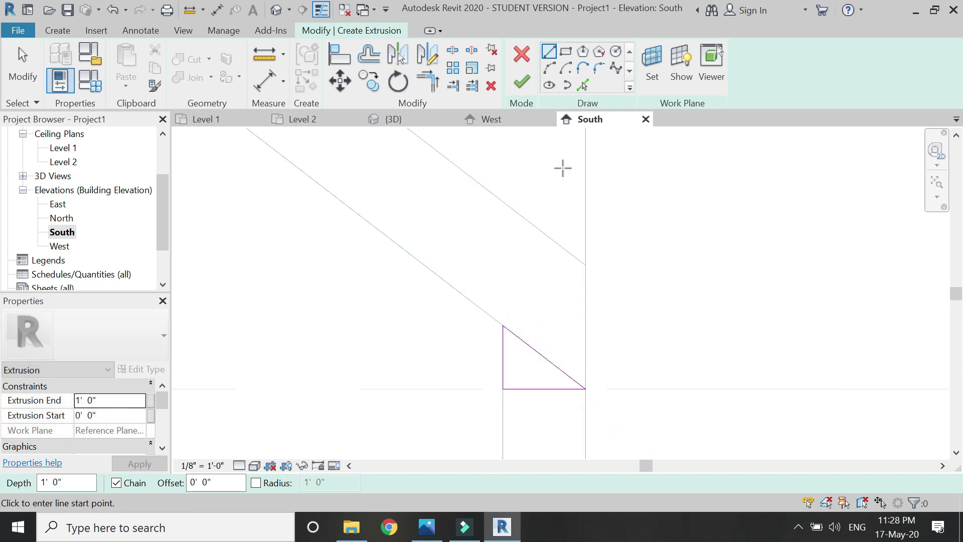
key(Escape)
click(521, 81)
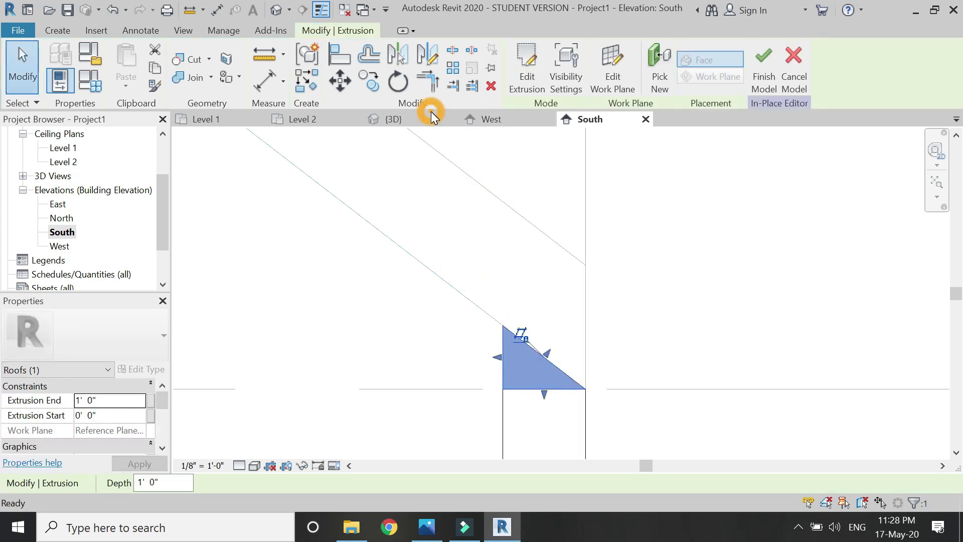
Step: Stretch the extrusion along the roof edge so its end sits at -19' 5 203/256"
click(326, 118)
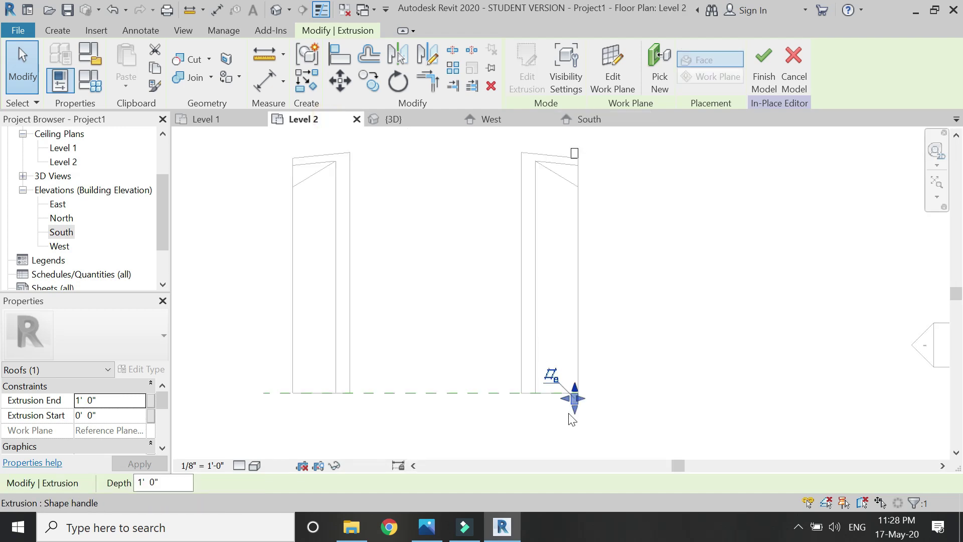
scroll(572, 418, down, 1)
drag(574, 441, 569, 328)
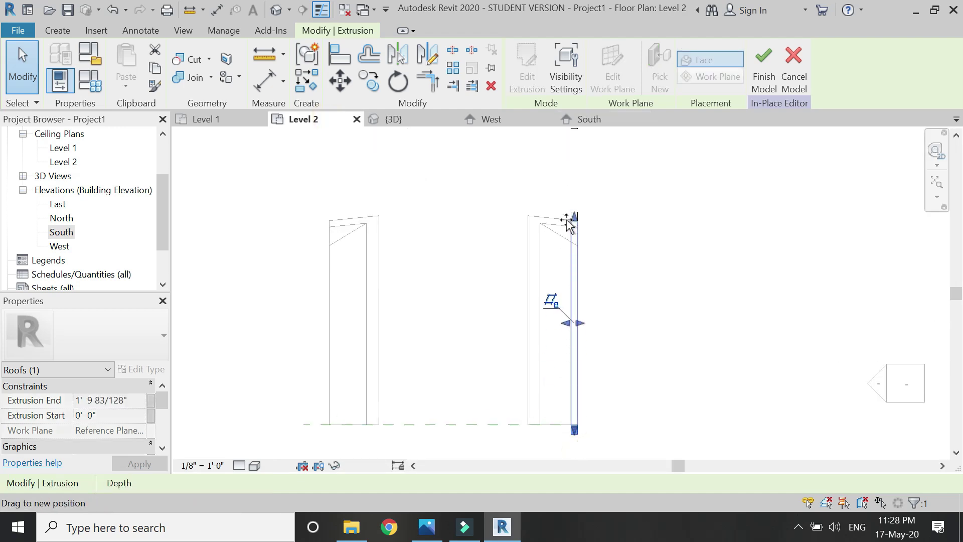
drag(567, 220, 570, 219)
click(411, 120)
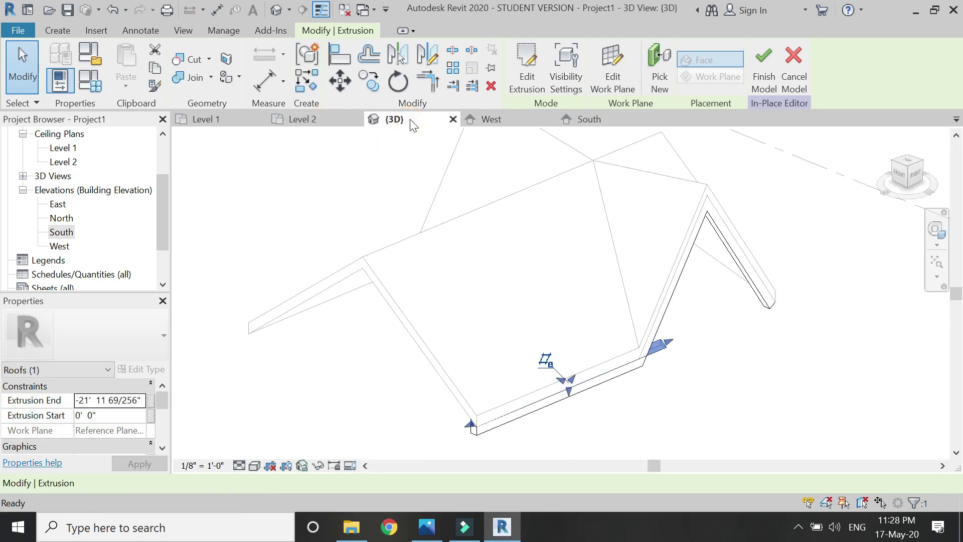
scroll(666, 387, up, 2)
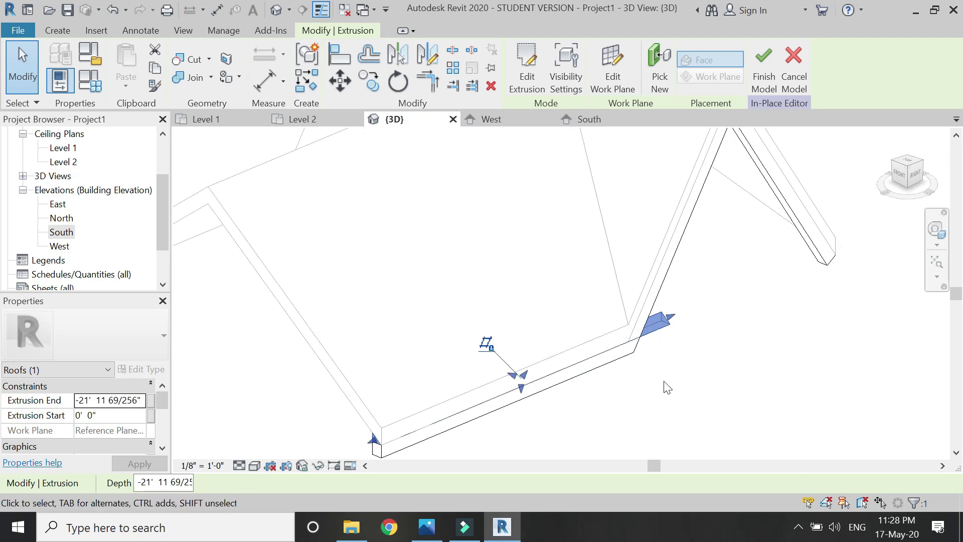
click(912, 177)
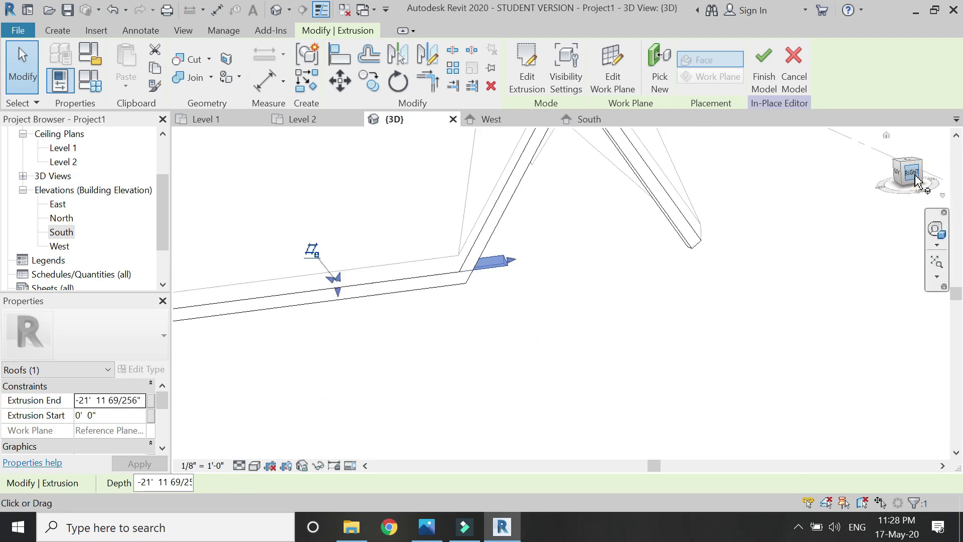
scroll(712, 281, up, 2)
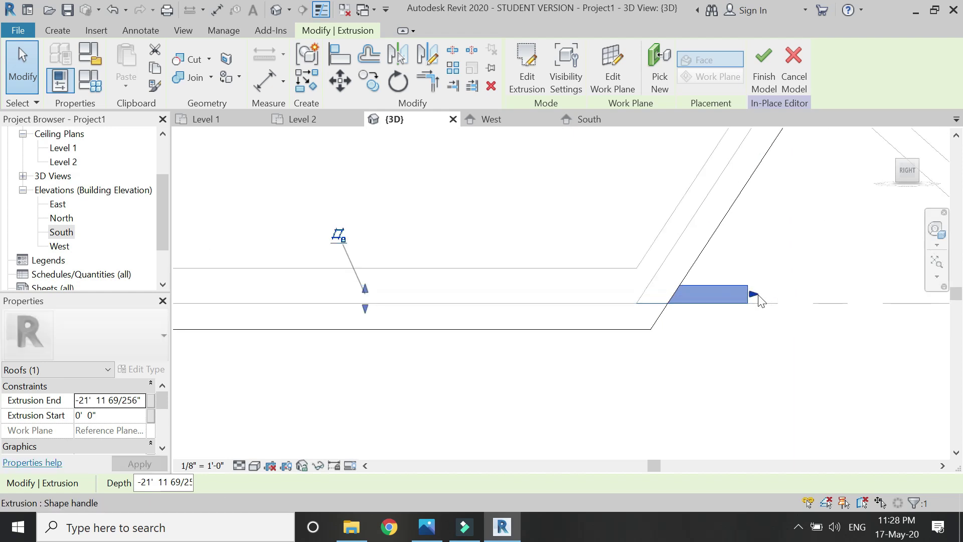
drag(756, 297, 672, 300)
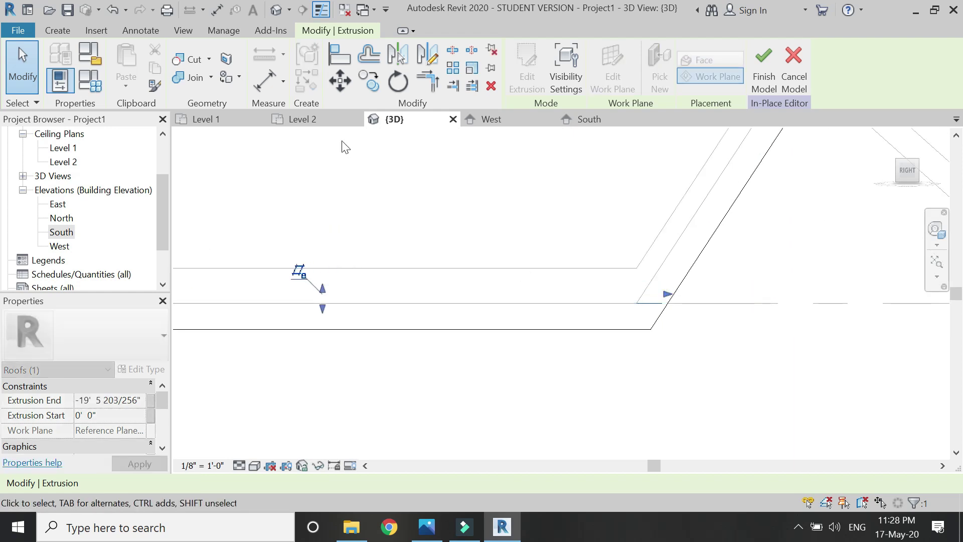
Step: Abandon a first join attempt and set the 3D view to Wireframe
click(188, 77)
click(682, 285)
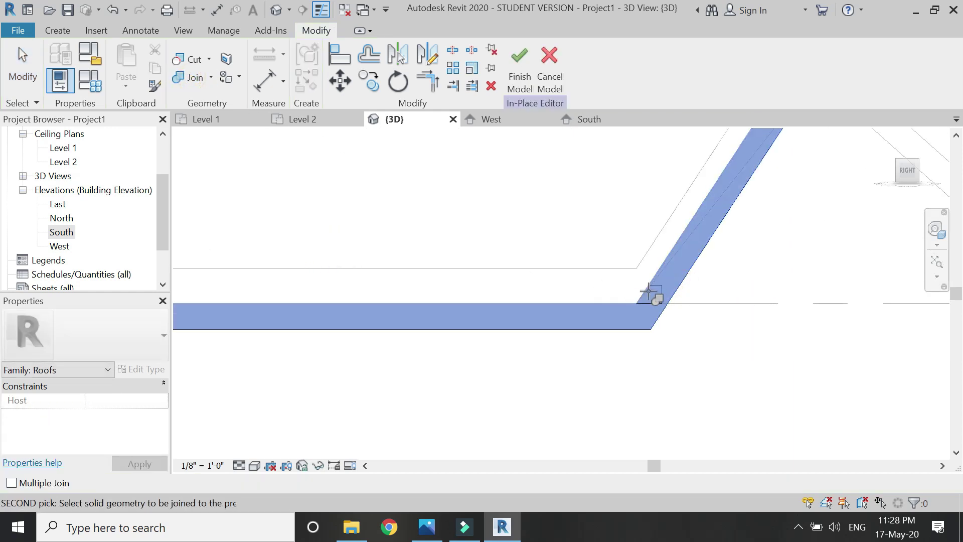
key(Escape)
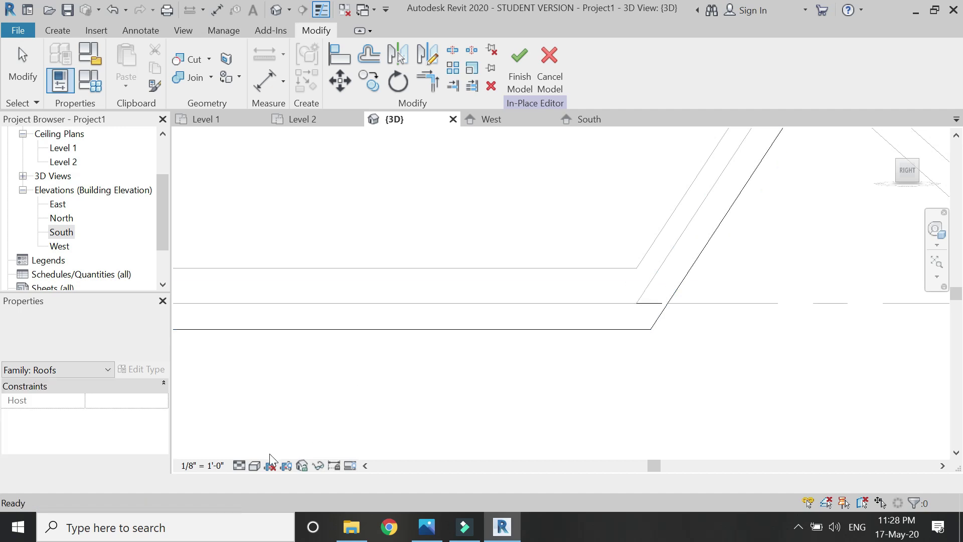
click(254, 465)
click(268, 375)
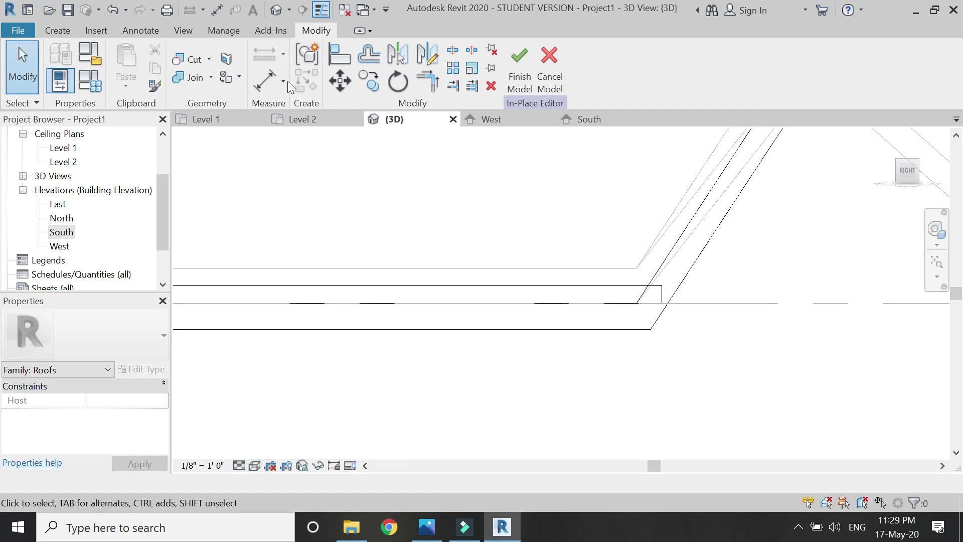
Step: Join the triangular extrusion to the roof sweep
click(696, 263)
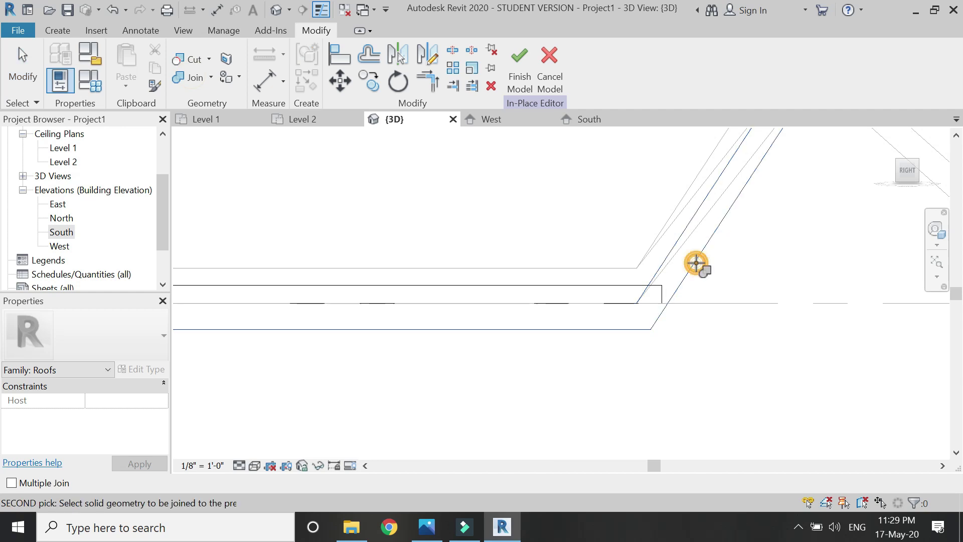
click(657, 286)
key(Escape)
scroll(712, 379, down, 2)
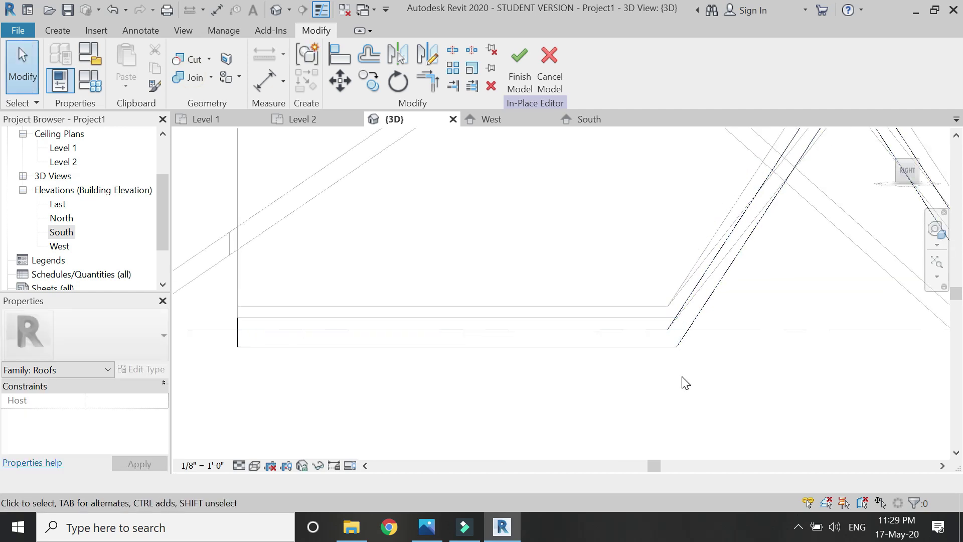
Step: Set the visual style to Hidden Line and swing to an isometric overview
click(254, 466)
click(281, 387)
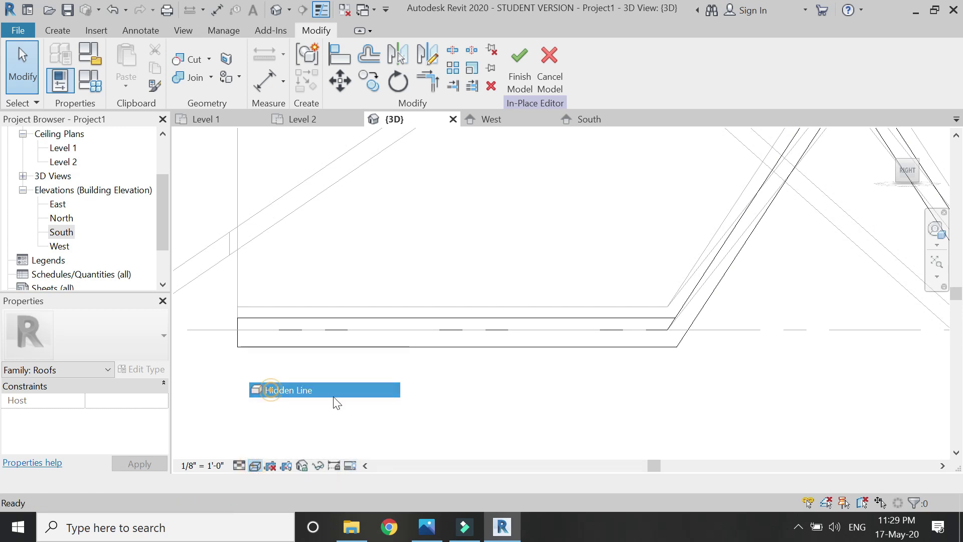
scroll(599, 385, down, 2)
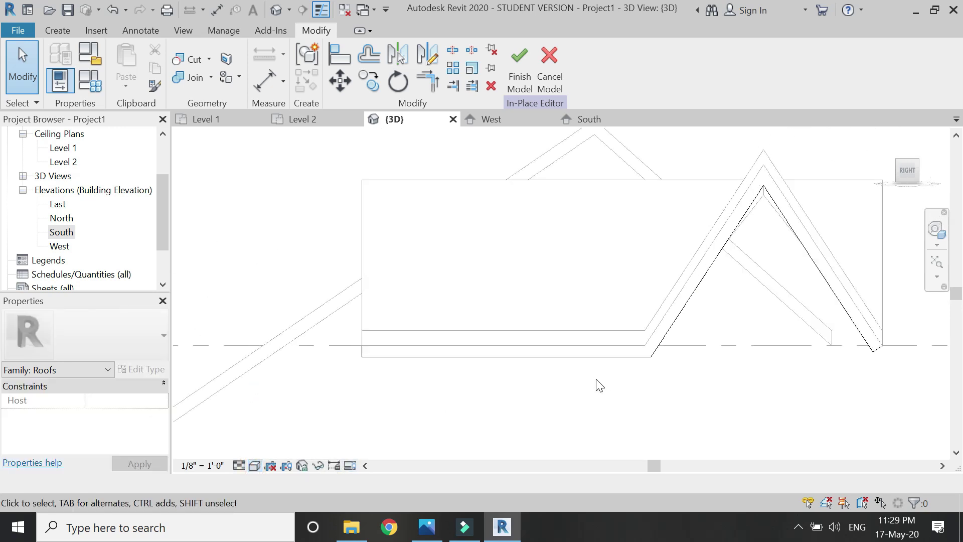
click(898, 168)
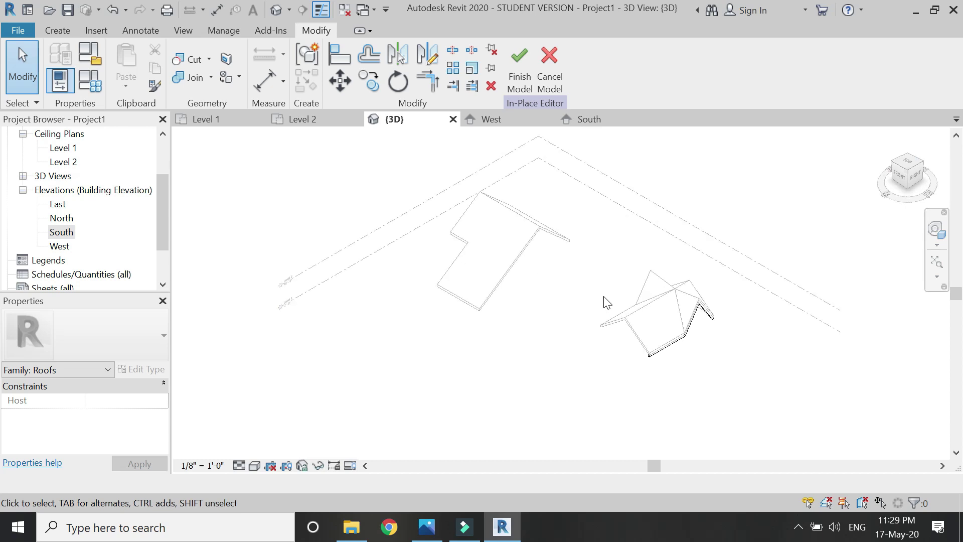
scroll(639, 395, up, 4)
scroll(642, 401, down, 1)
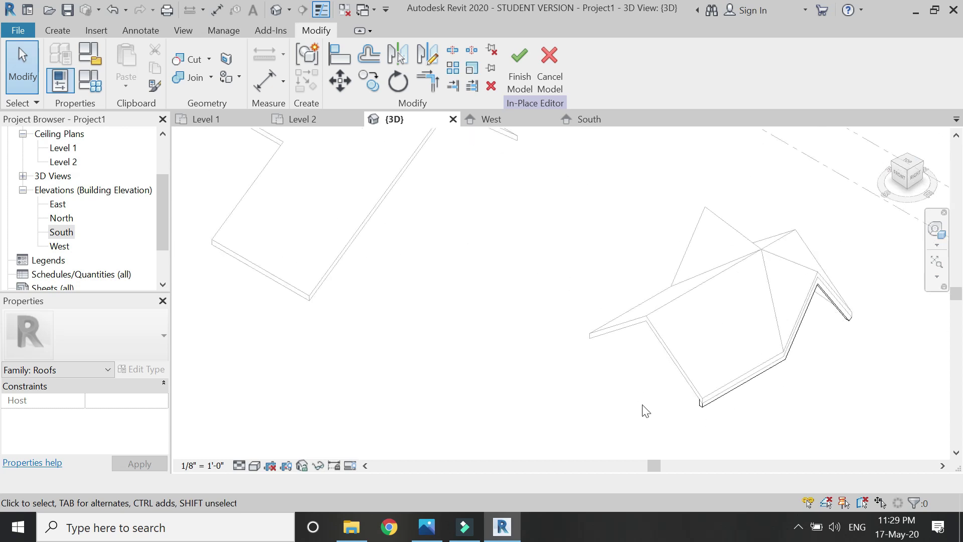
Step: Orbit around the roof corner, then finish the Roofs 1 in-place model
click(936, 230)
drag(800, 239, 590, 333)
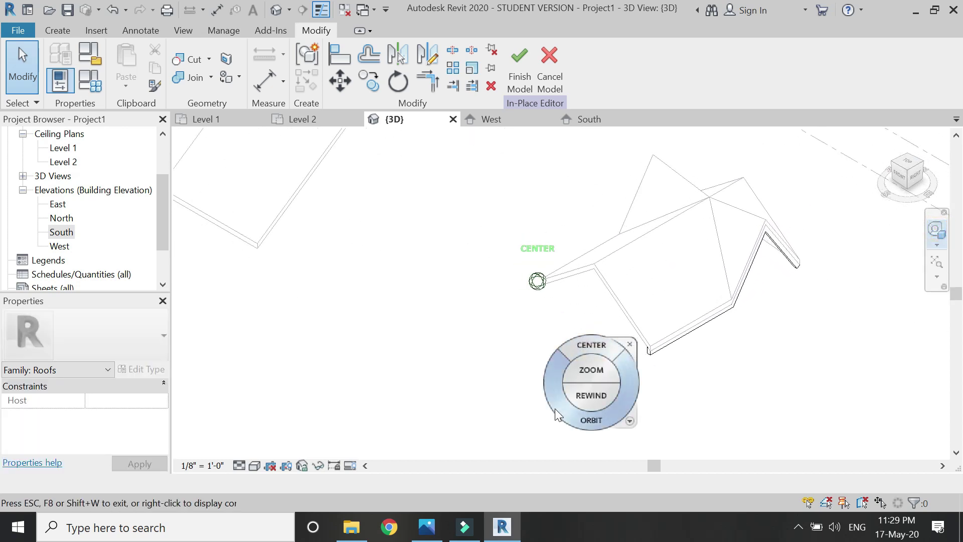
drag(554, 404, 776, 390)
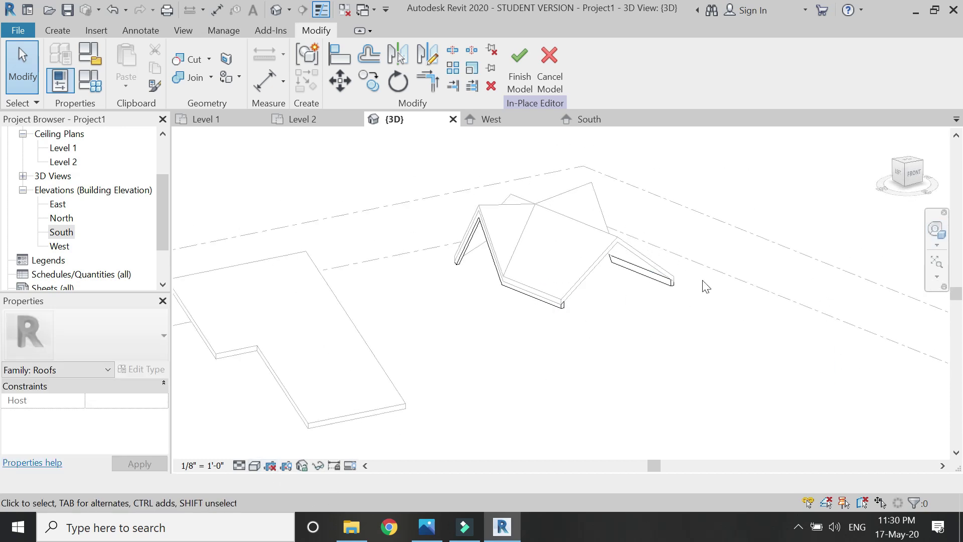
scroll(699, 293, down, 2)
scroll(682, 306, up, 2)
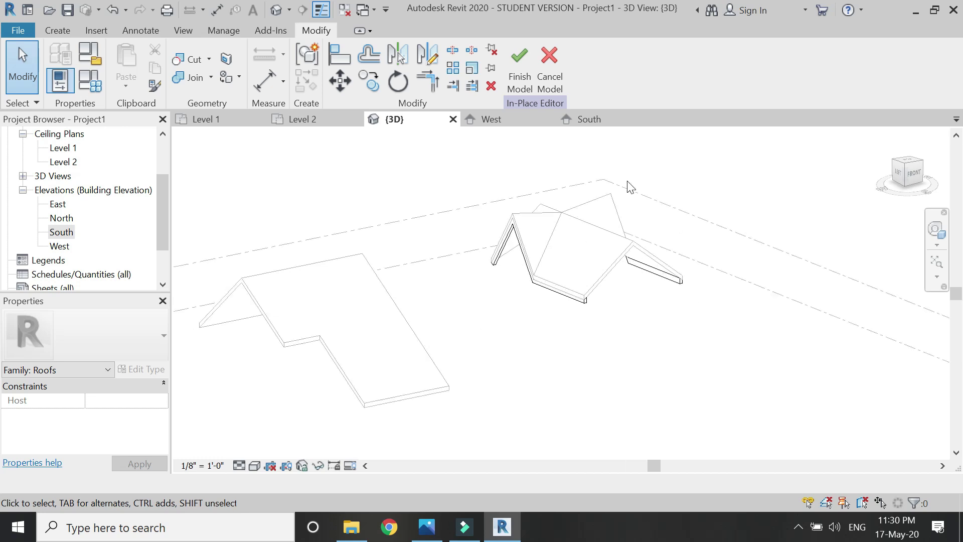
click(520, 89)
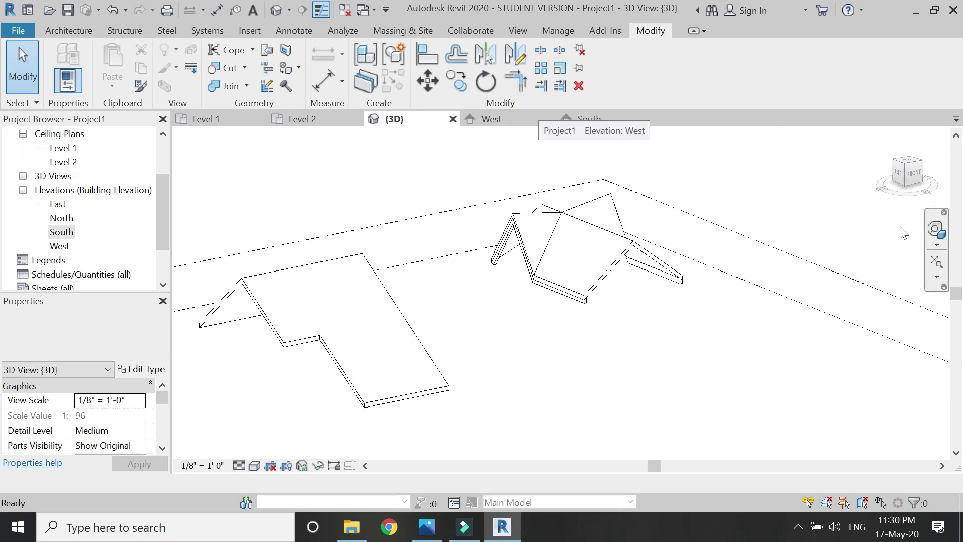
Step: Join the L-shaped folded roof and the faceted roof with Join Geometry
drag(561, 312, 441, 281)
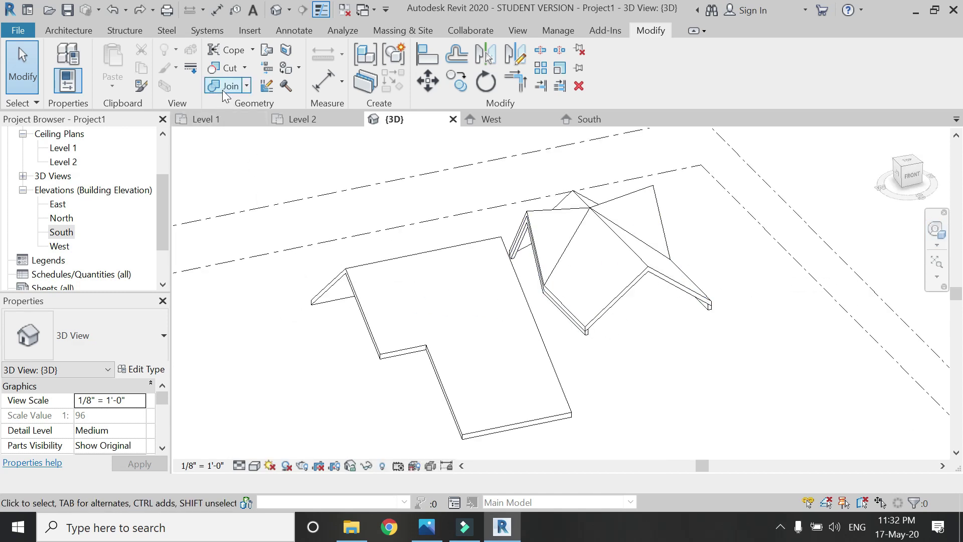
click(220, 86)
scroll(643, 336, up, 2)
click(613, 307)
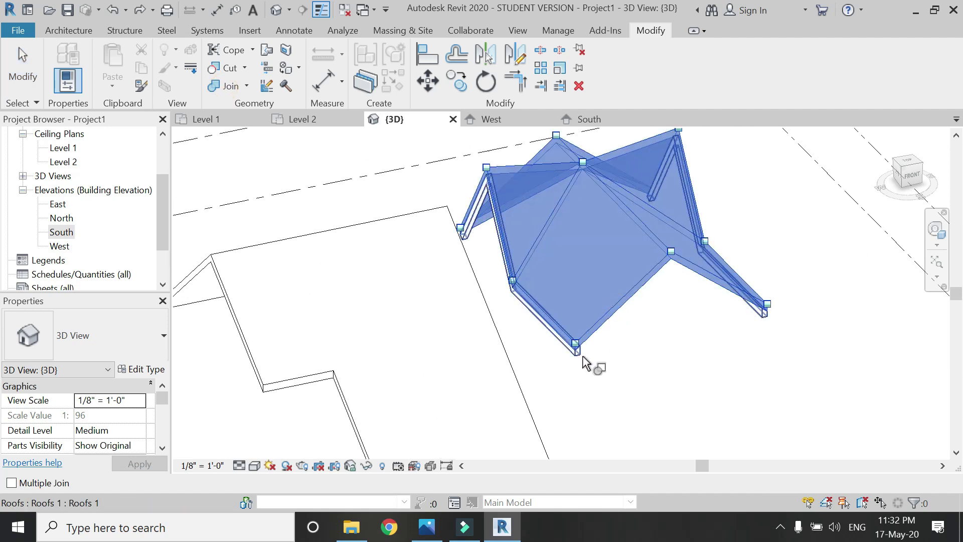
click(582, 352)
key(Escape)
scroll(677, 355, down, 2)
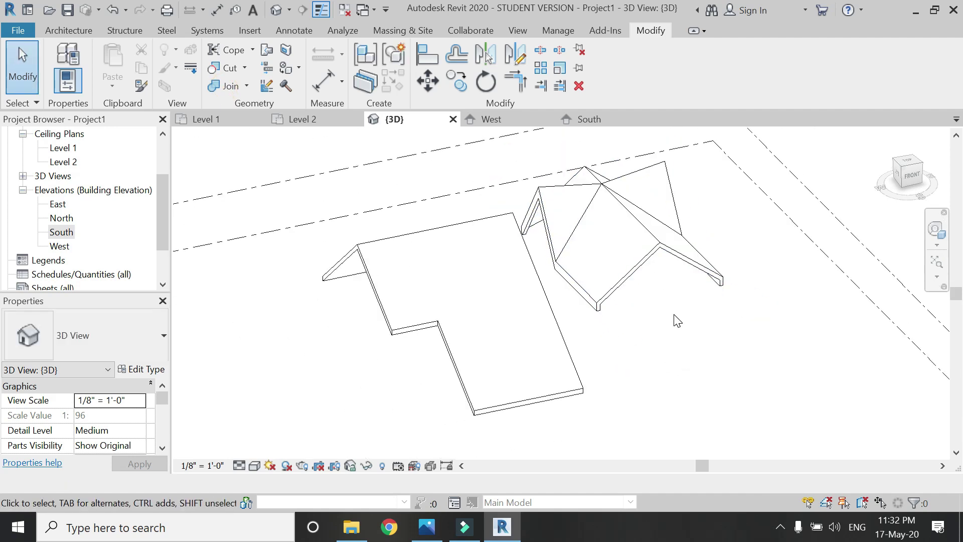